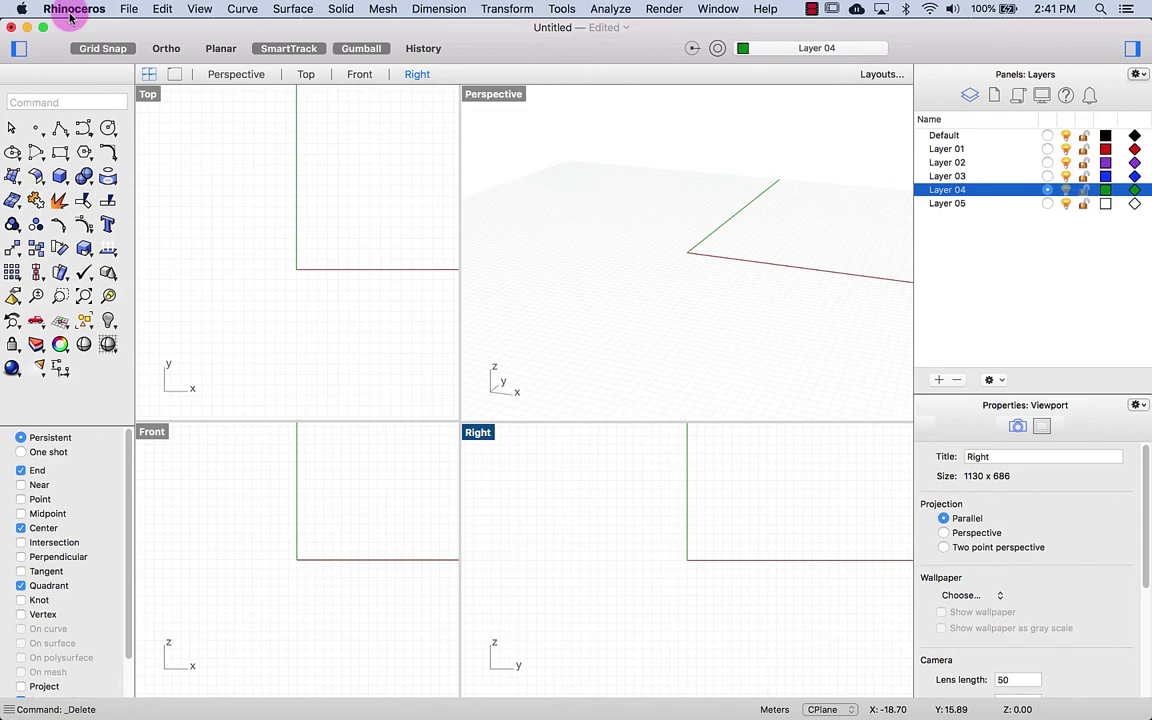
Browse the curve drawing commands menu, then close it.
left_click(238, 9)
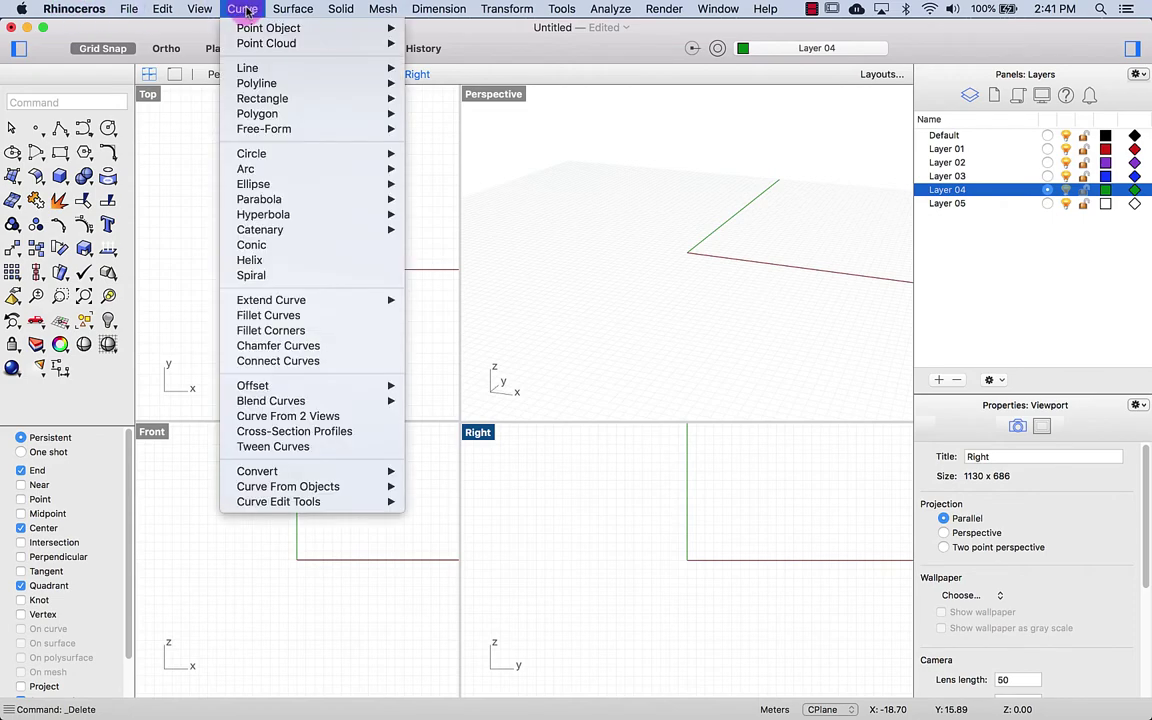
mouse_move(345, 10)
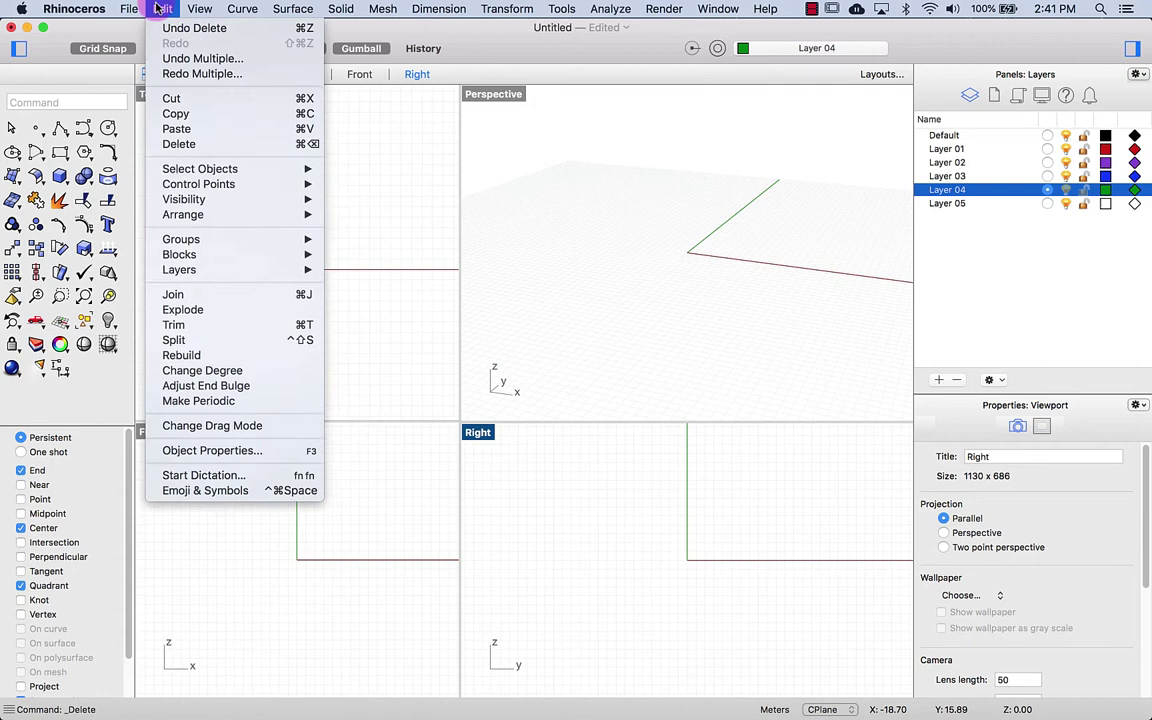
mouse_move(118, 9)
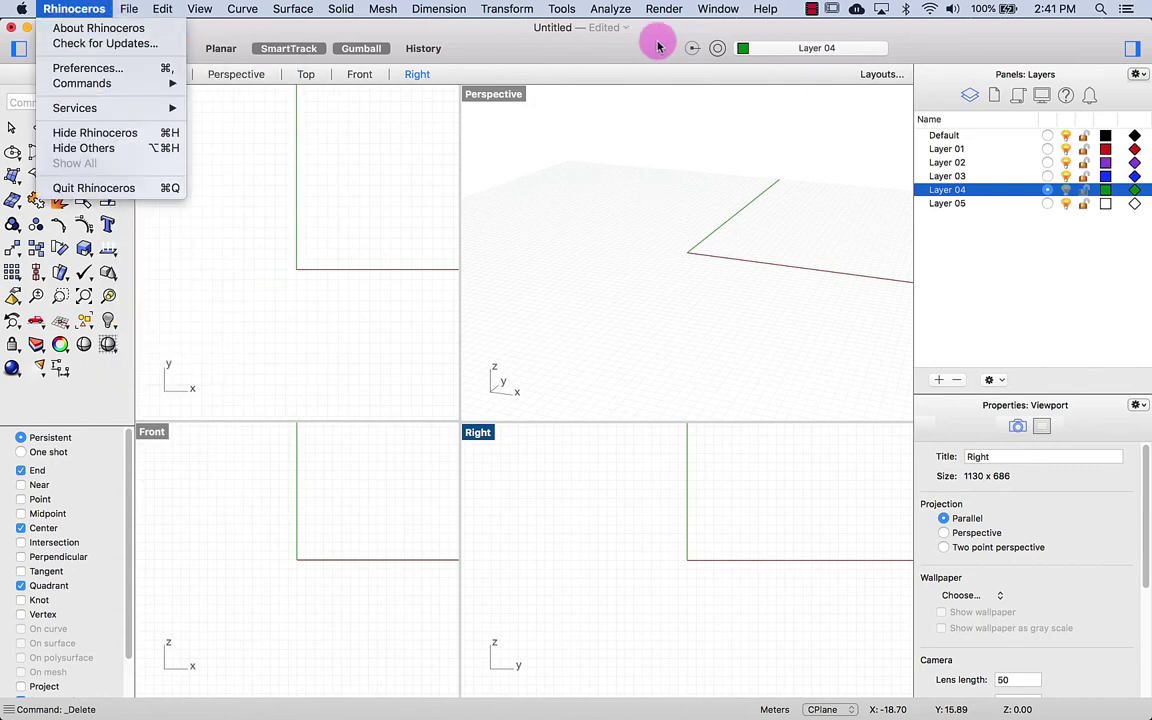
left_click(575, 38)
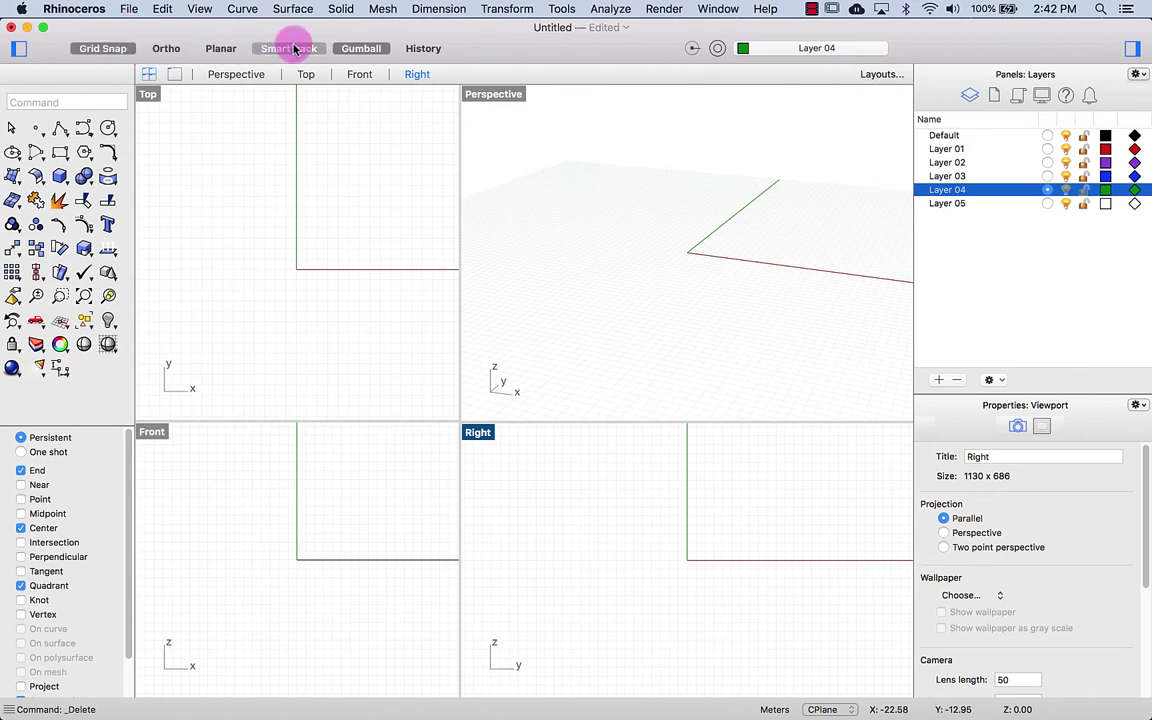
Turn on the gumball and switch grid snapping off and back on.
left_click(360, 50)
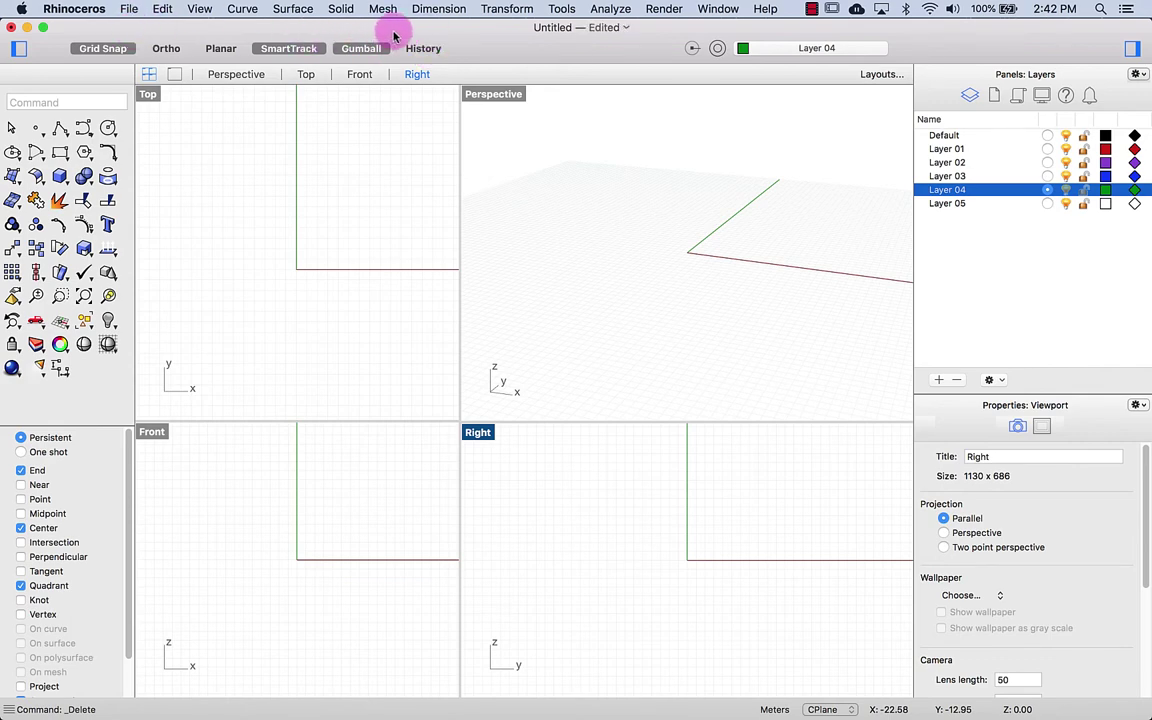
left_click(106, 51)
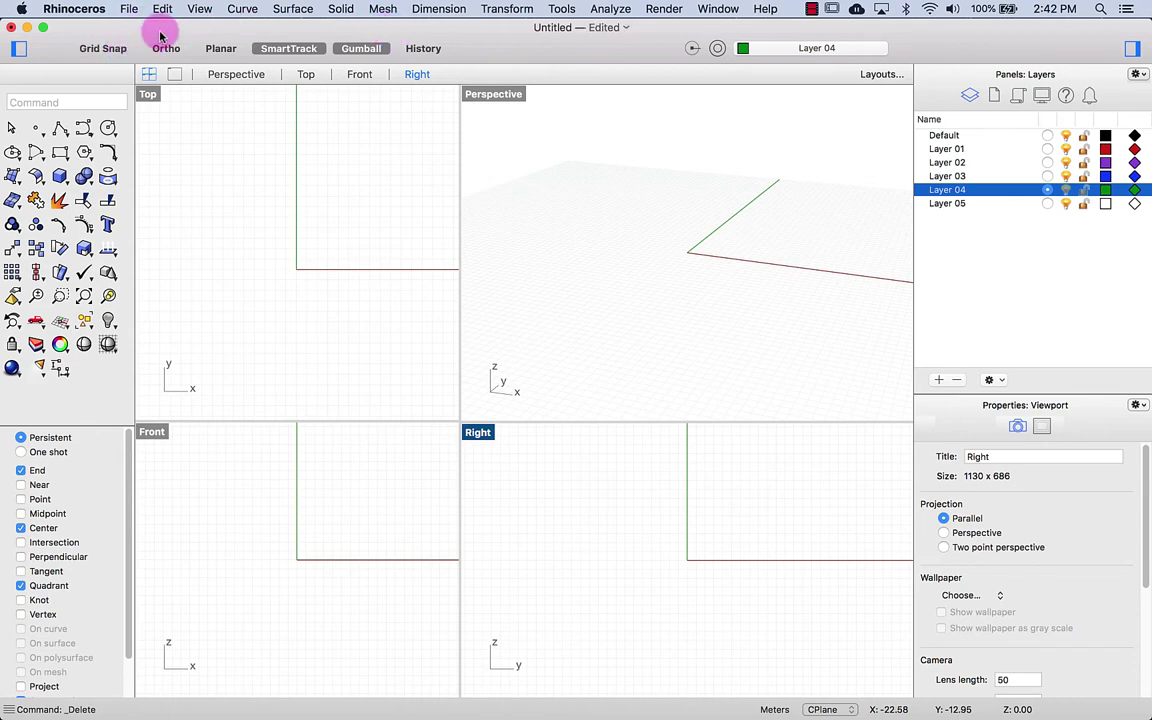
left_click(112, 48)
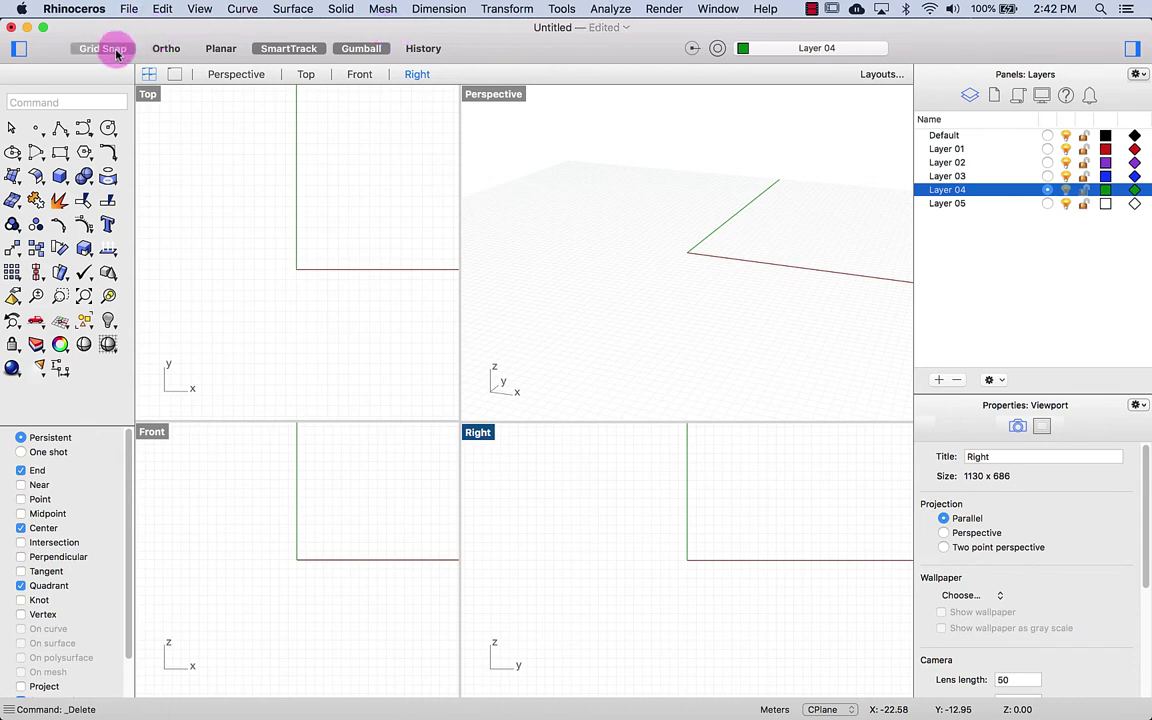
Start and cancel the Box command twice, then open and dismiss the solid shapes list.
left_click(50, 103)
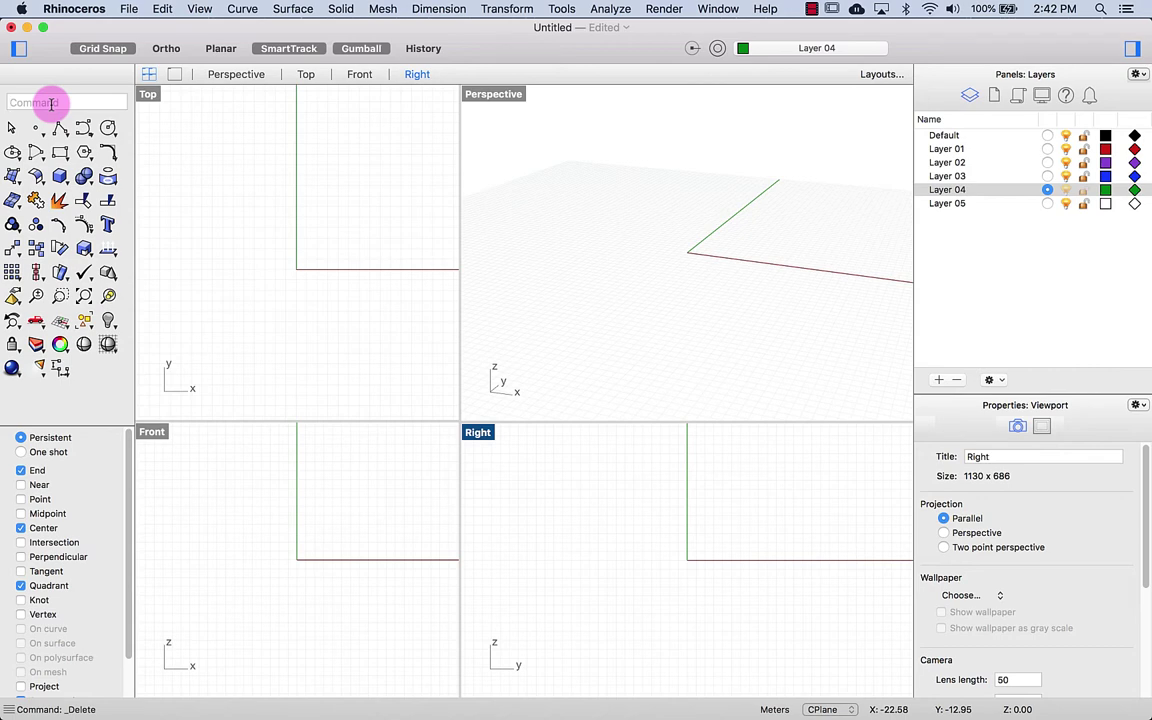
type("x")
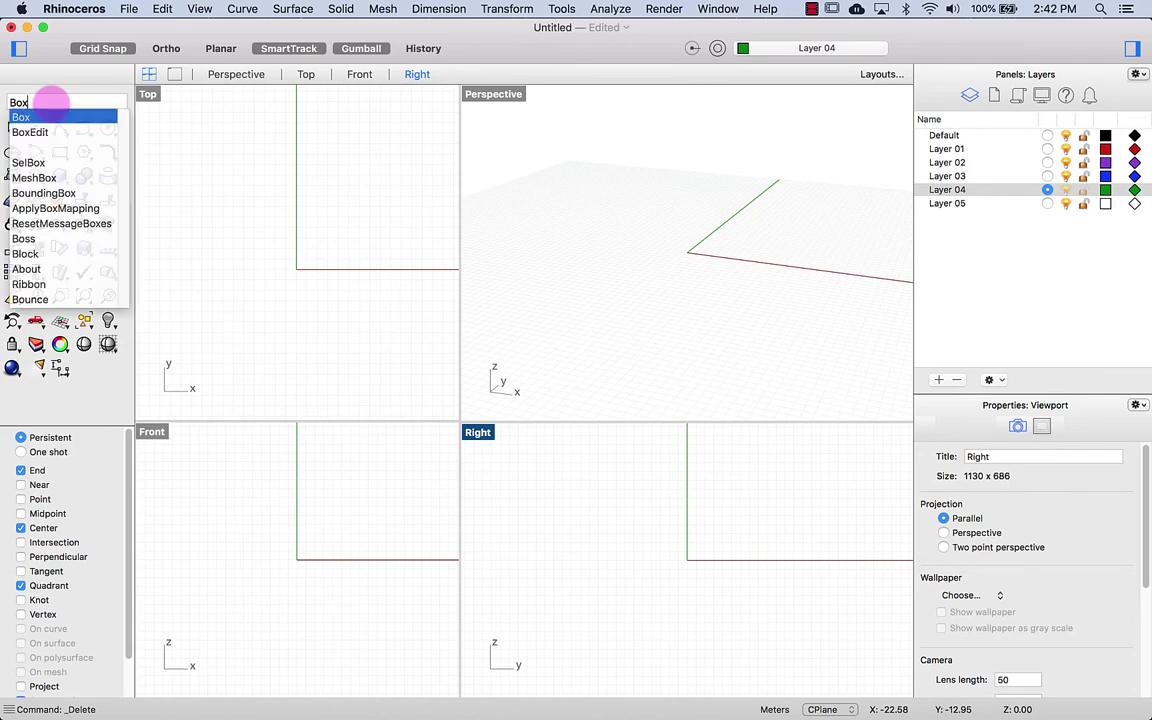
key("Return")
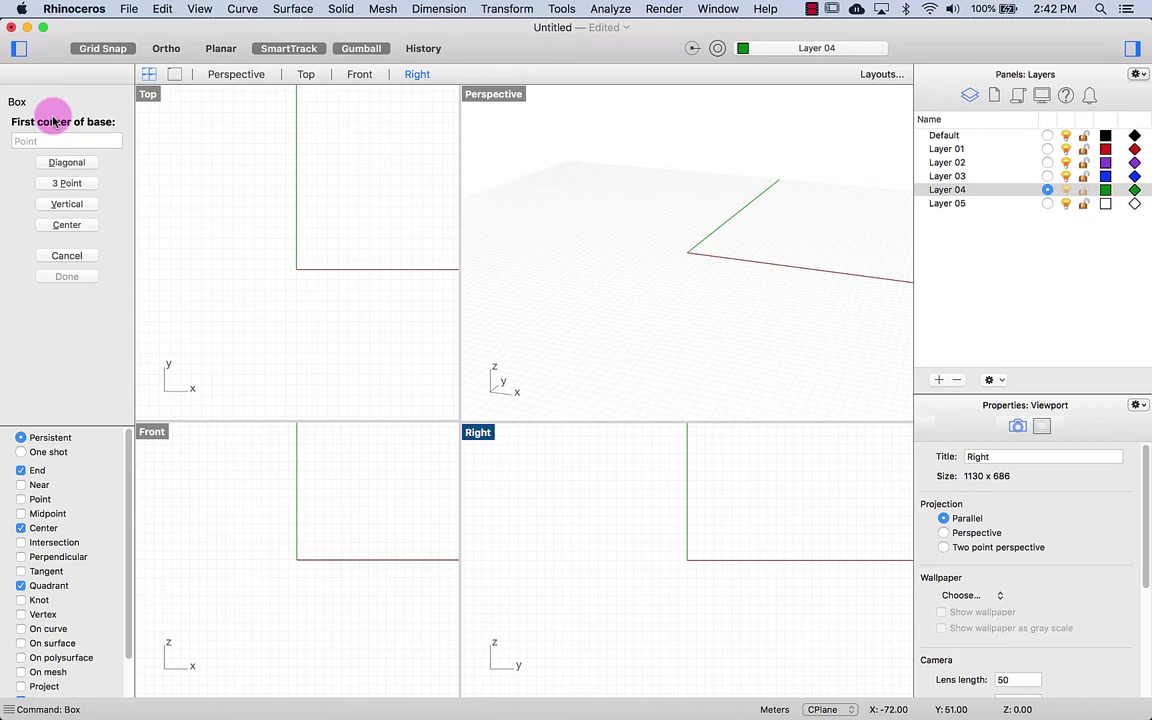
key("Escape")
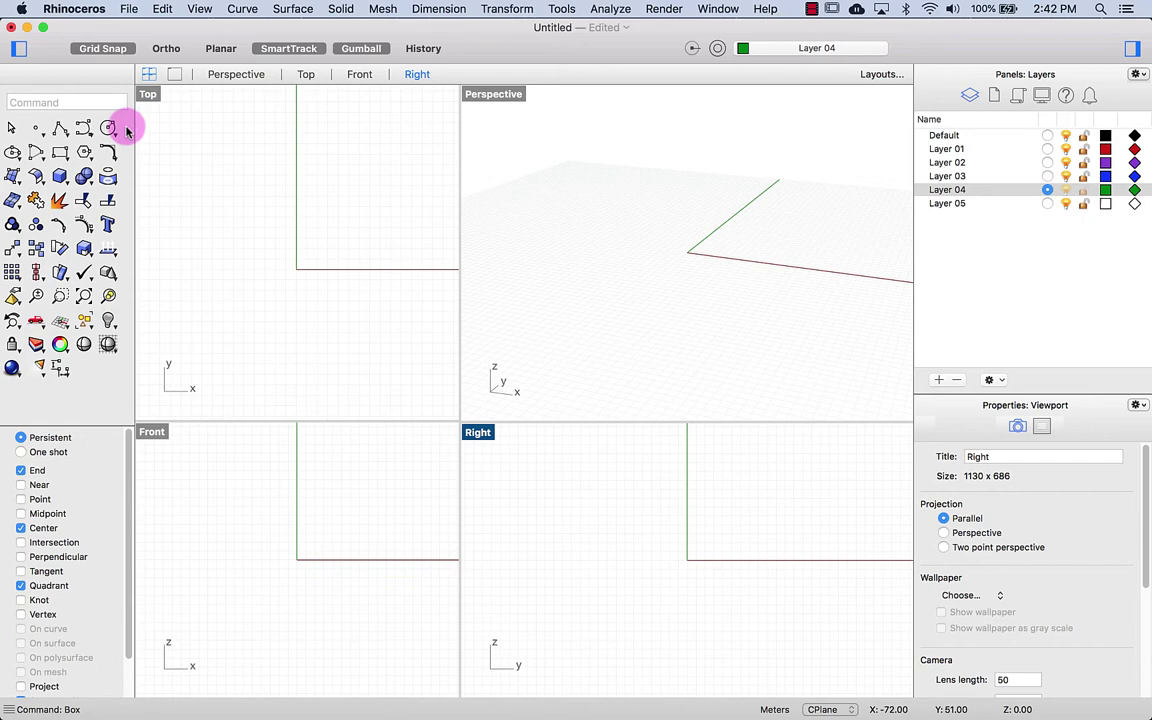
left_click(60, 178)
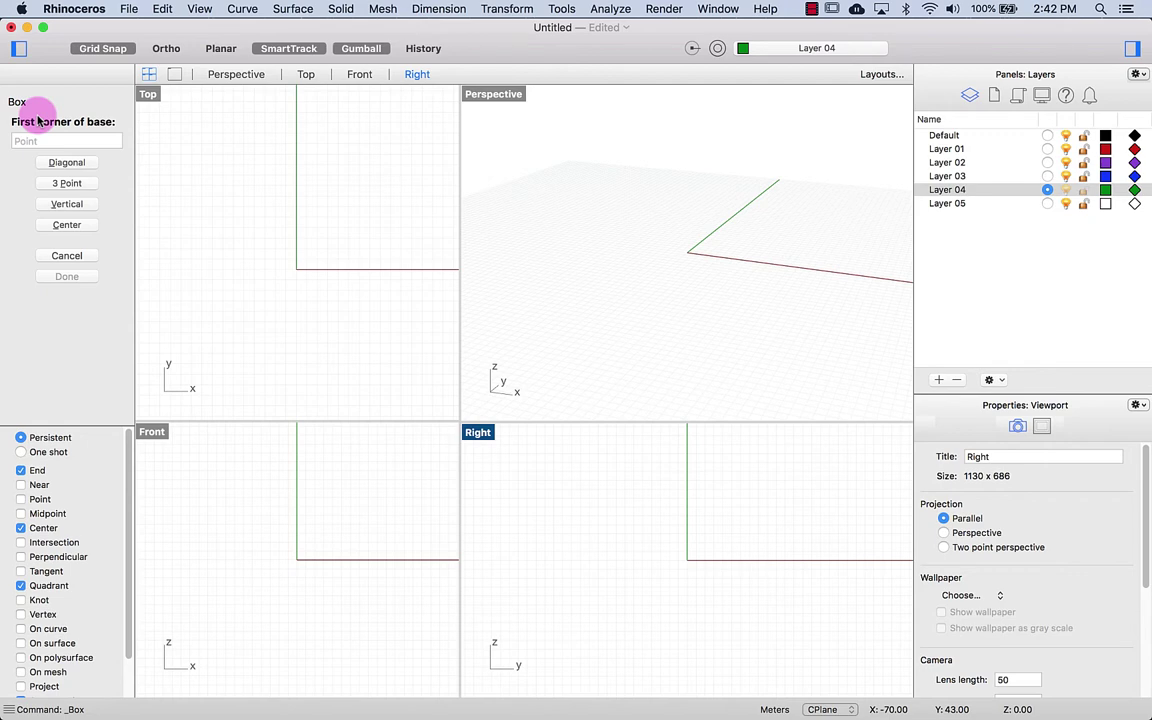
key("Escape")
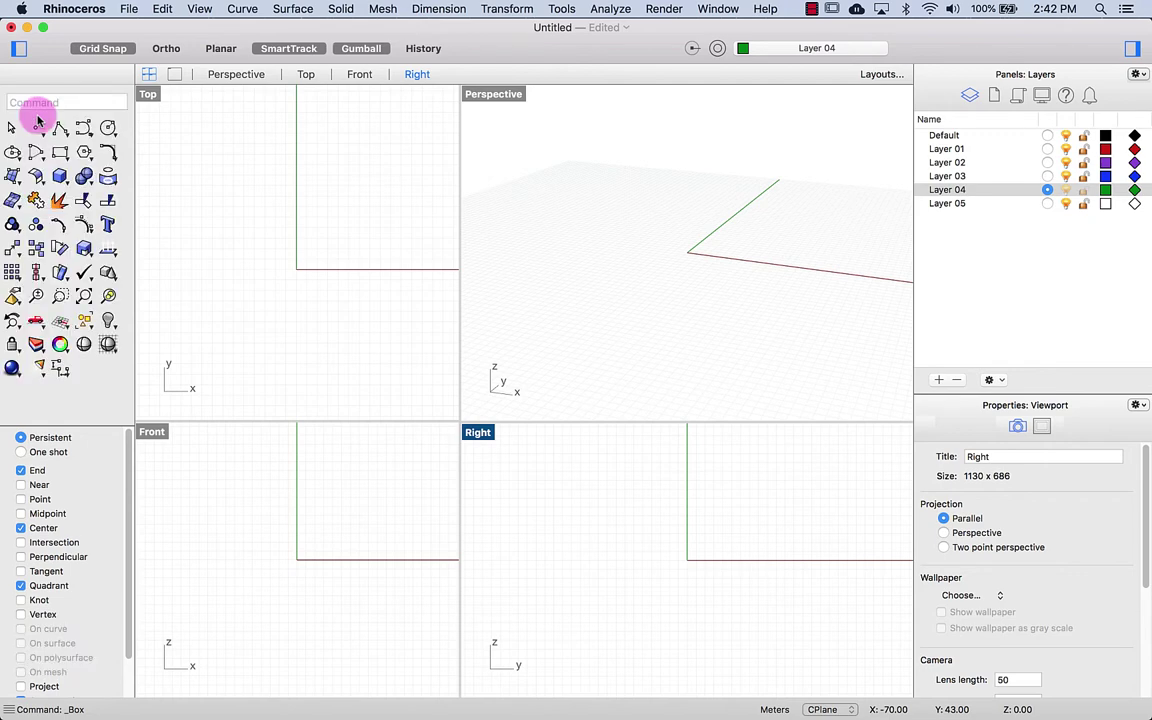
left_click(62, 180)
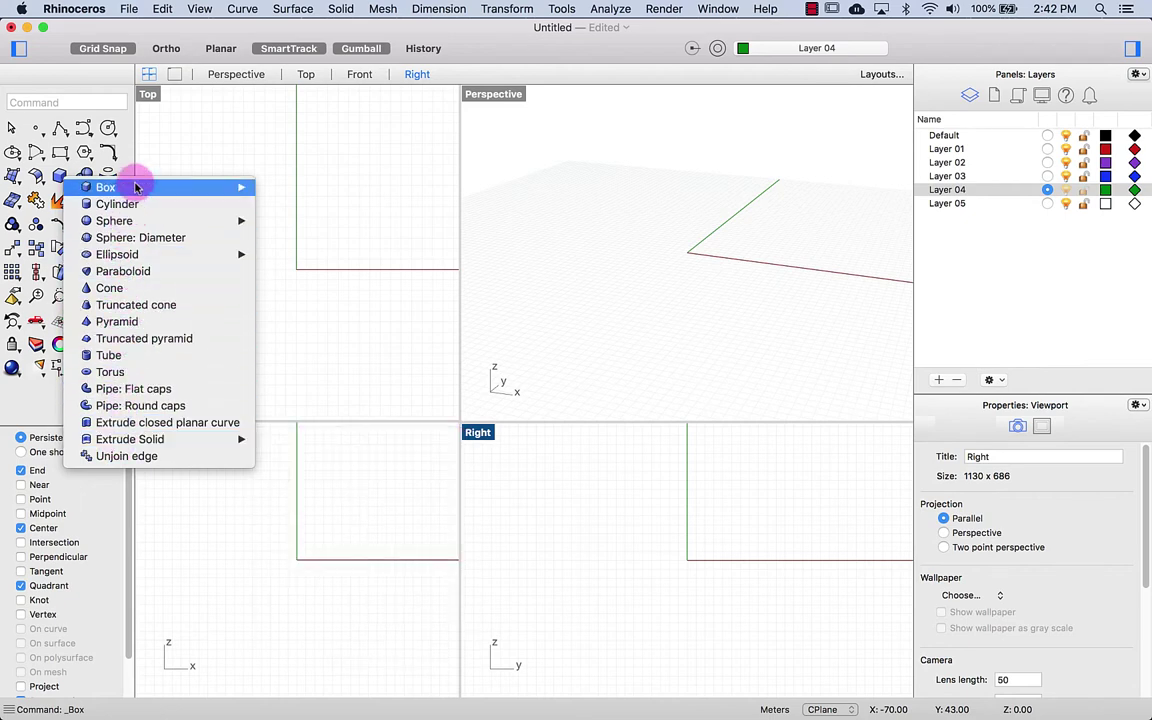
left_click(172, 136)
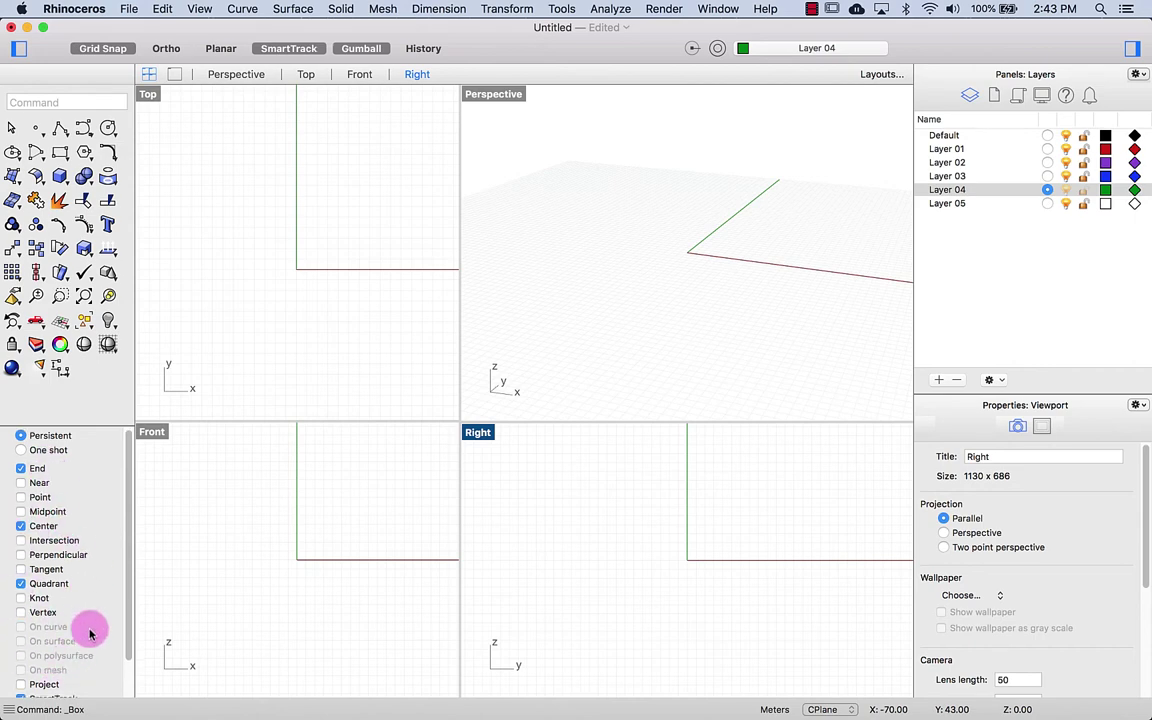
Activate the Top, Perspective, Front and Right viewports in turn, ending on Top.
scroll(89, 630, "down", 2)
scroll(89, 630, "up", 2)
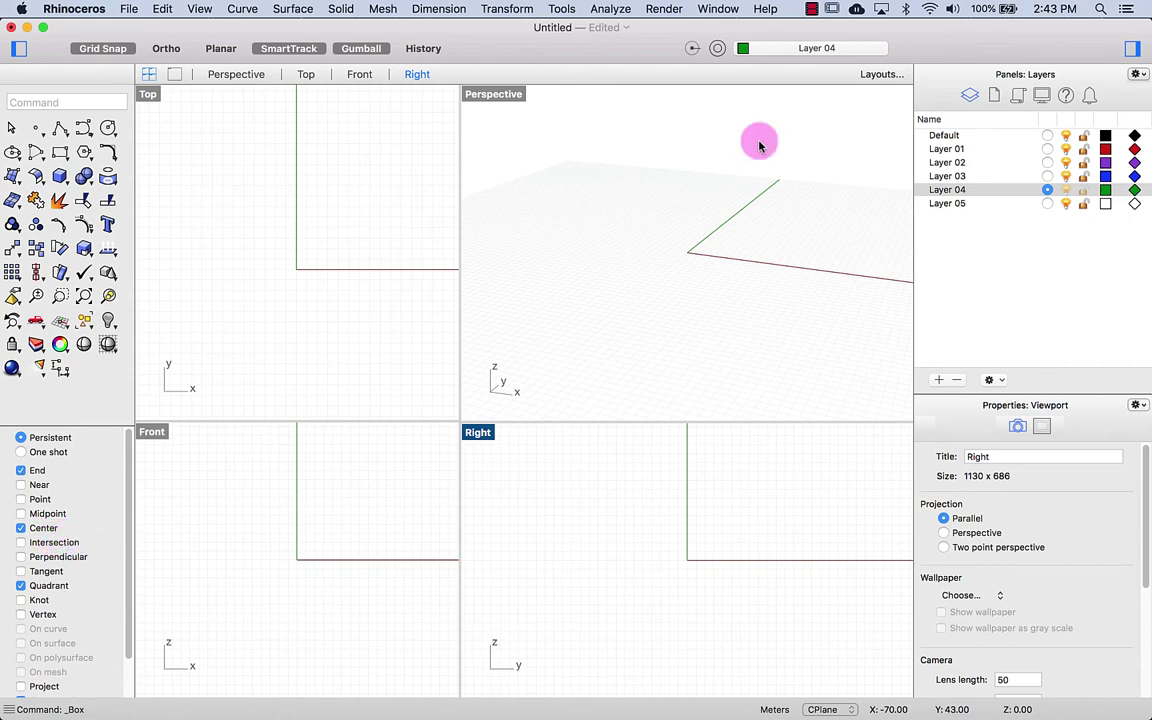
left_click(303, 170)
left_click(586, 177)
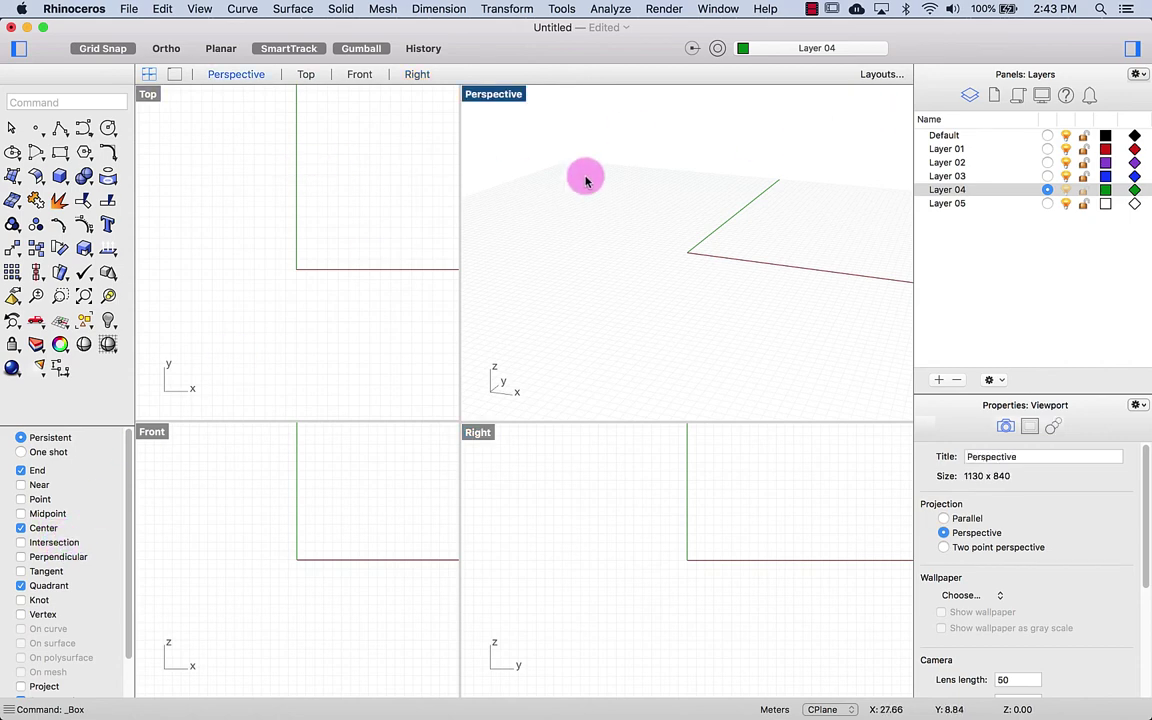
left_click(367, 537)
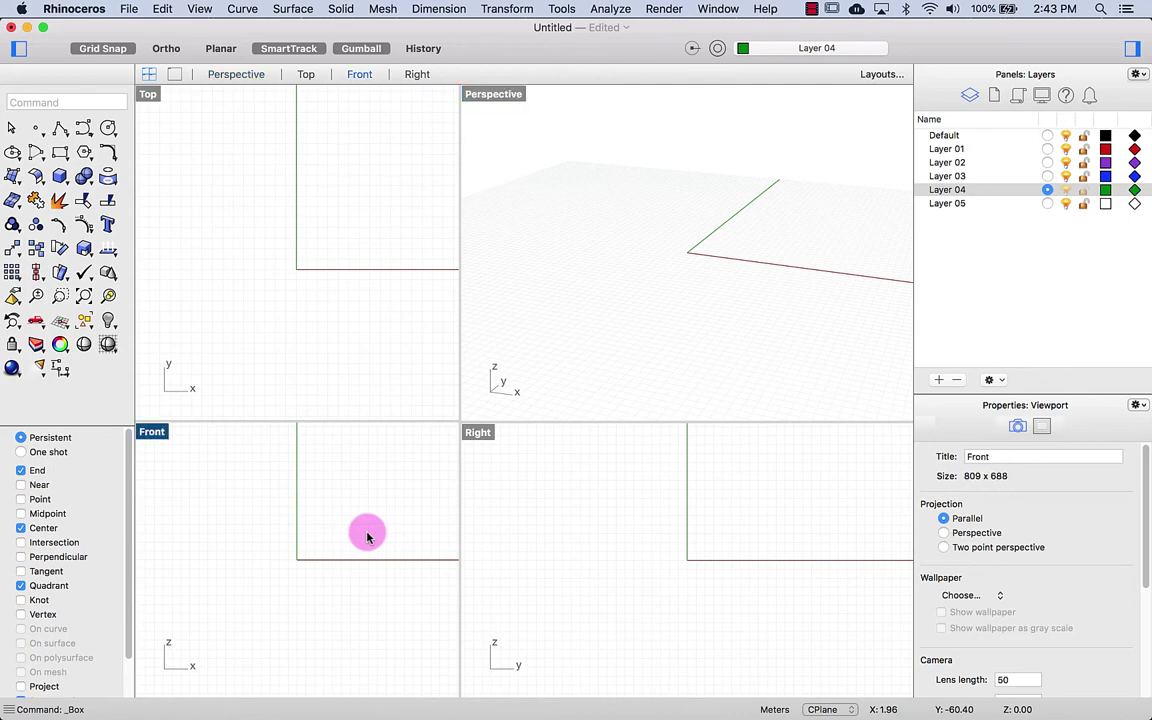
left_click(228, 207)
left_click(606, 297)
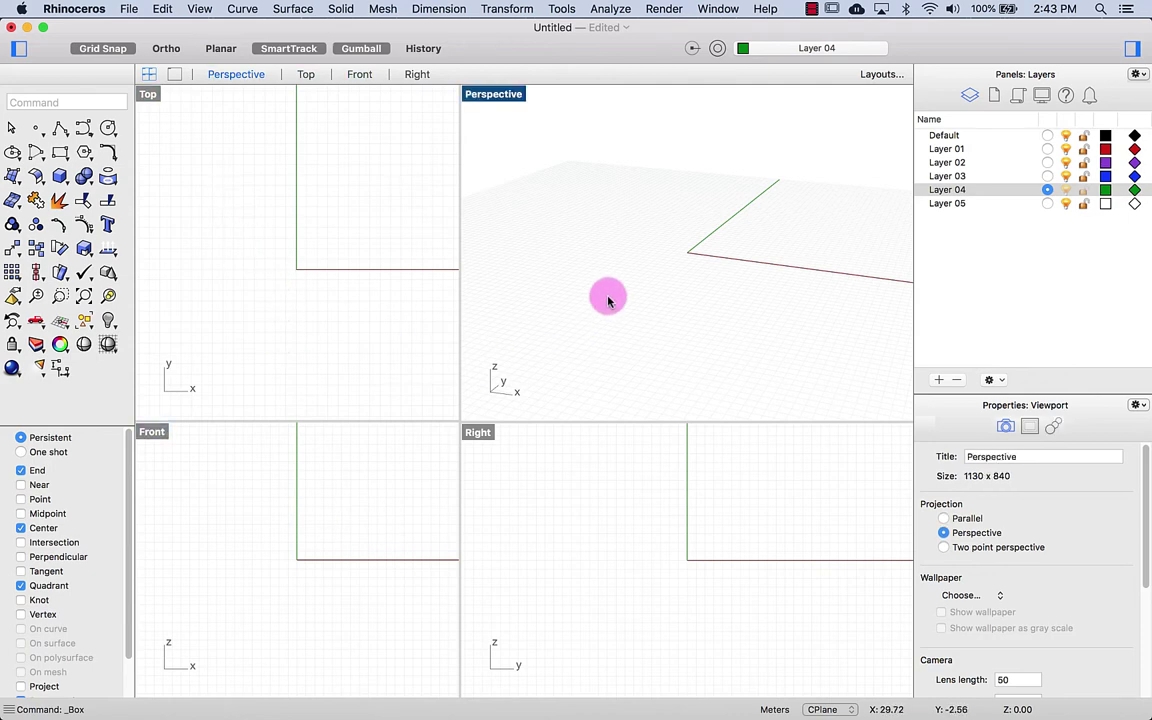
left_click(648, 518)
left_click(358, 500)
left_click(314, 329)
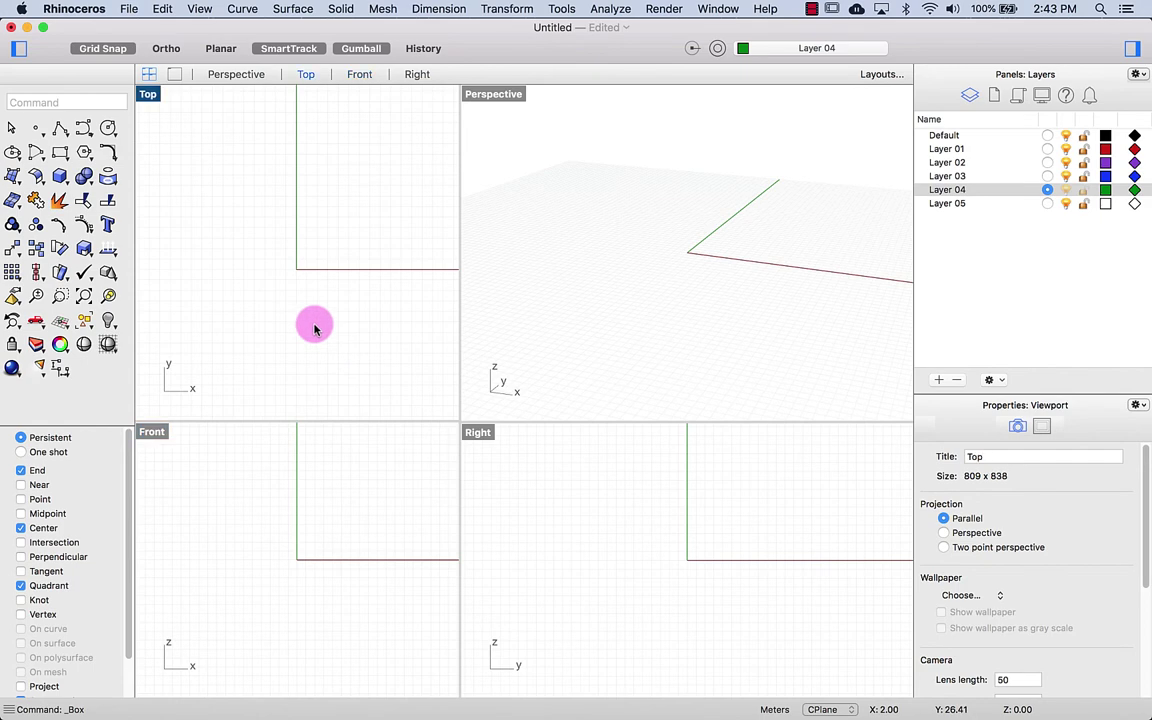
Draw a cylinder centred at the origin with a set base diameter and height.
left_click(59, 177)
left_click(104, 204)
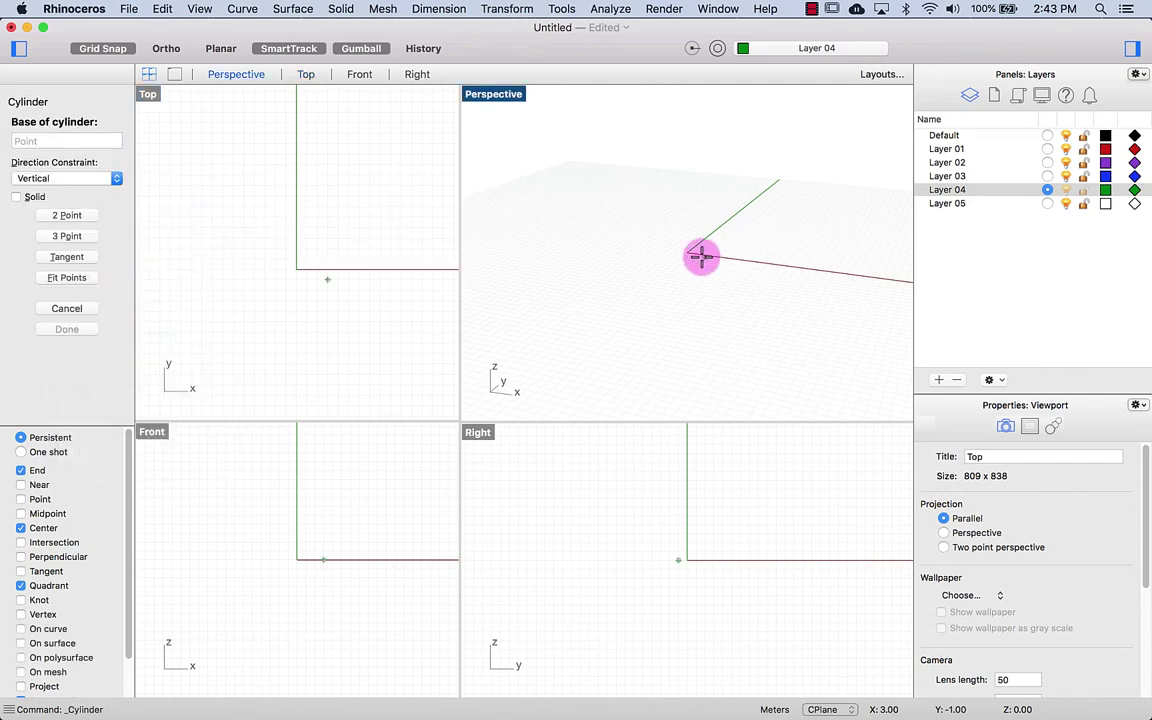
left_click(695, 253)
left_click(743, 260)
left_click(730, 137)
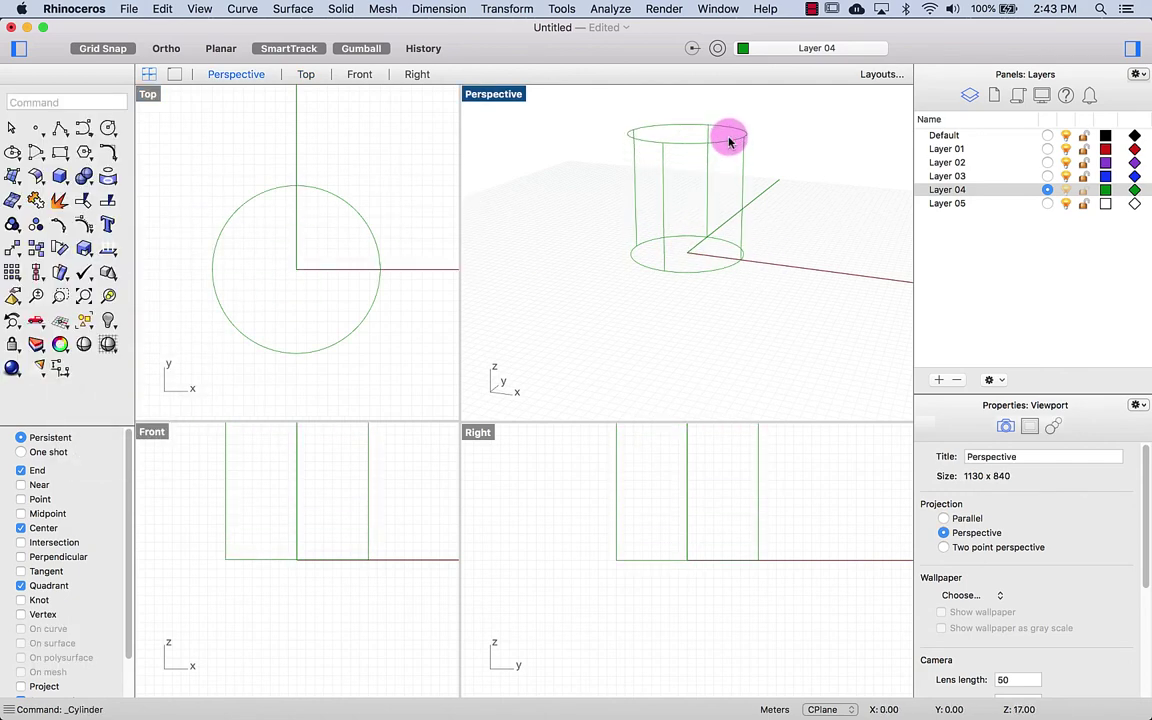
Pan the Right view to show the full shape and activate each viewport in turn.
left_click(265, 160)
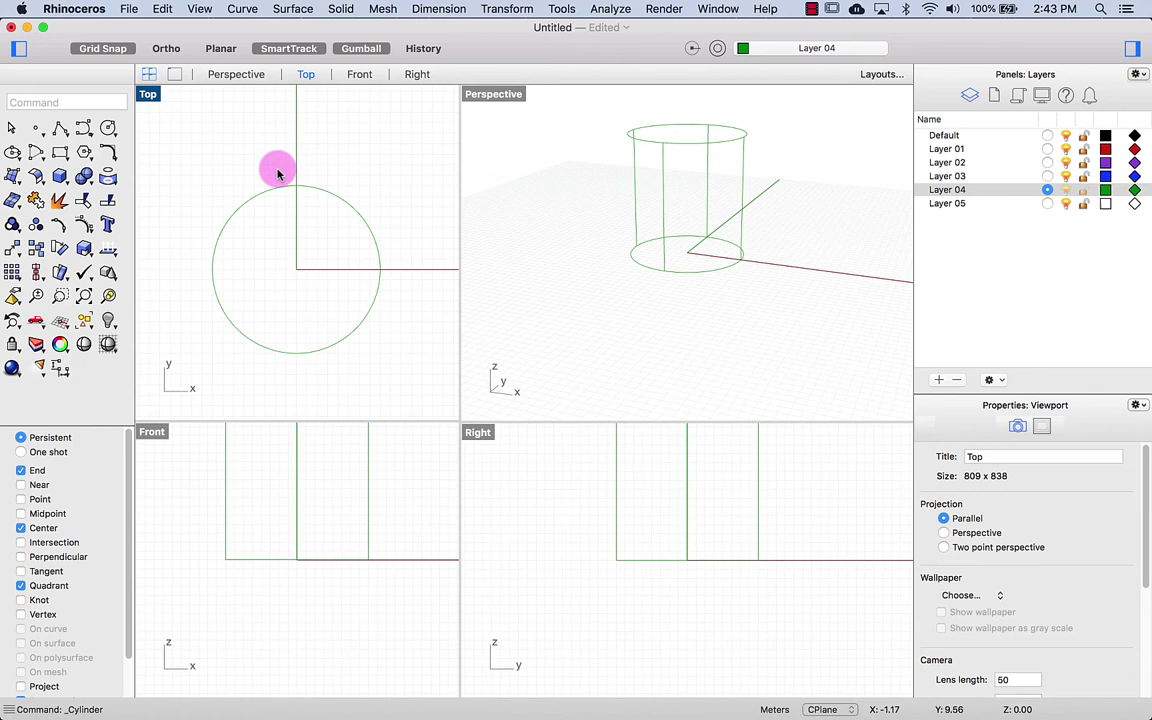
scroll(199, 530, "down", 3)
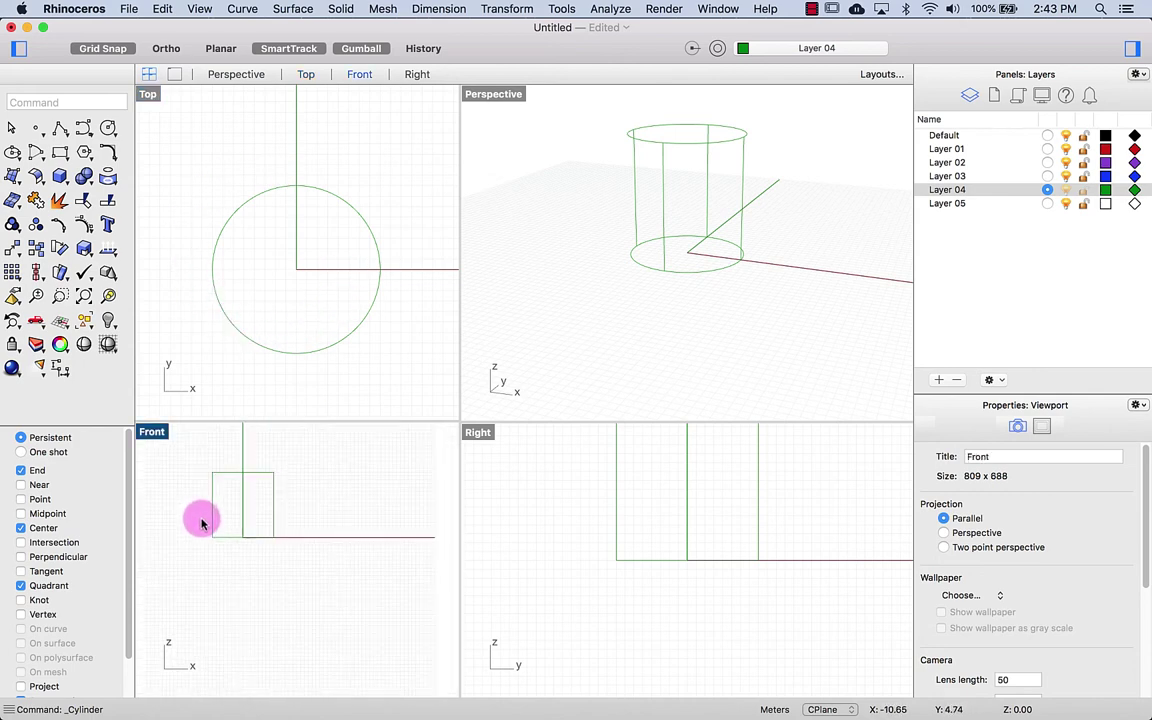
scroll(206, 535, "up", 2)
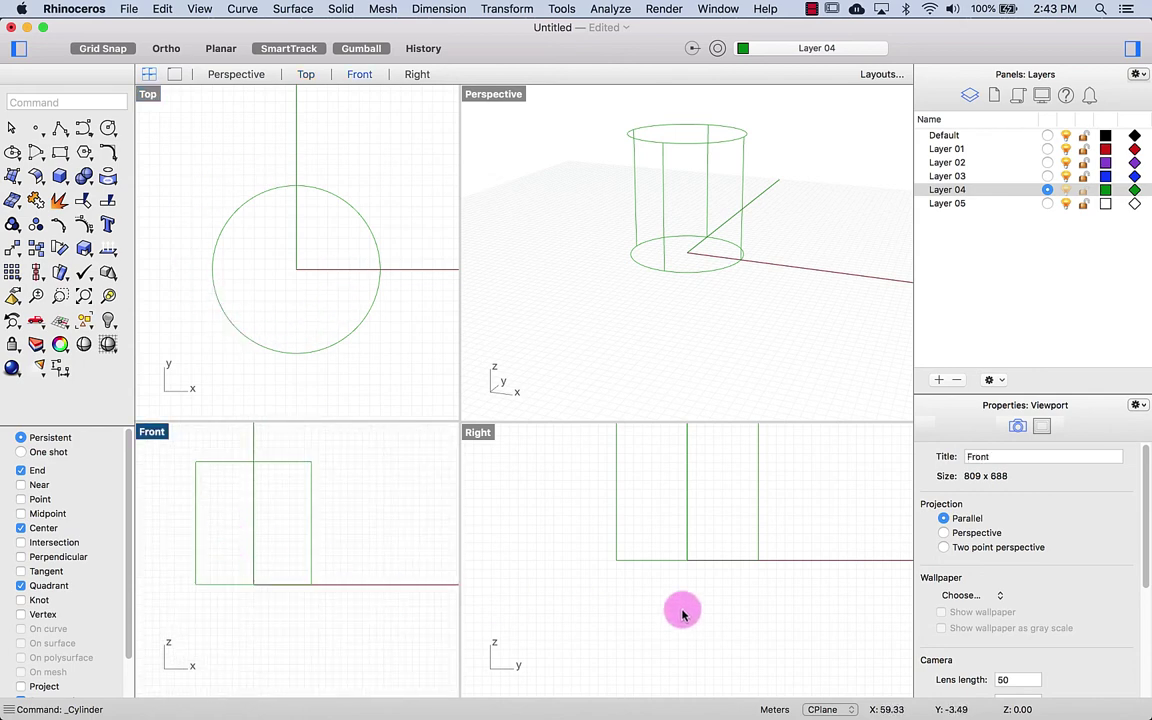
right_click_drag(681, 609, 686, 663)
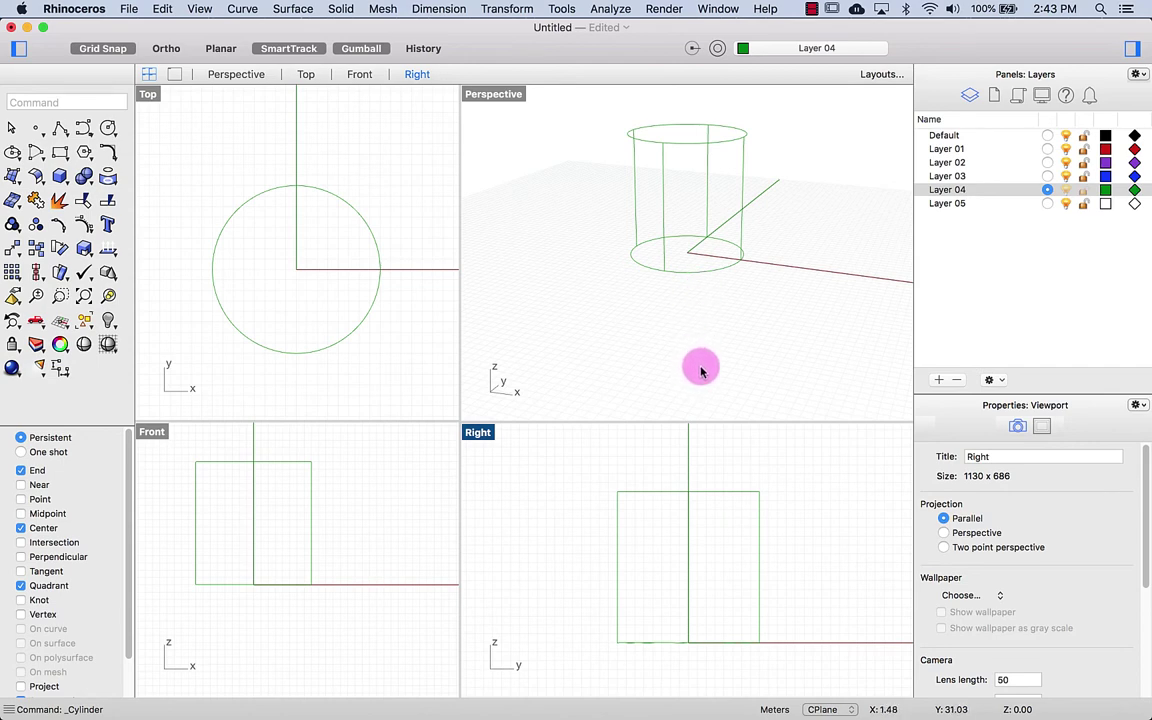
left_click(540, 181)
left_click(342, 154)
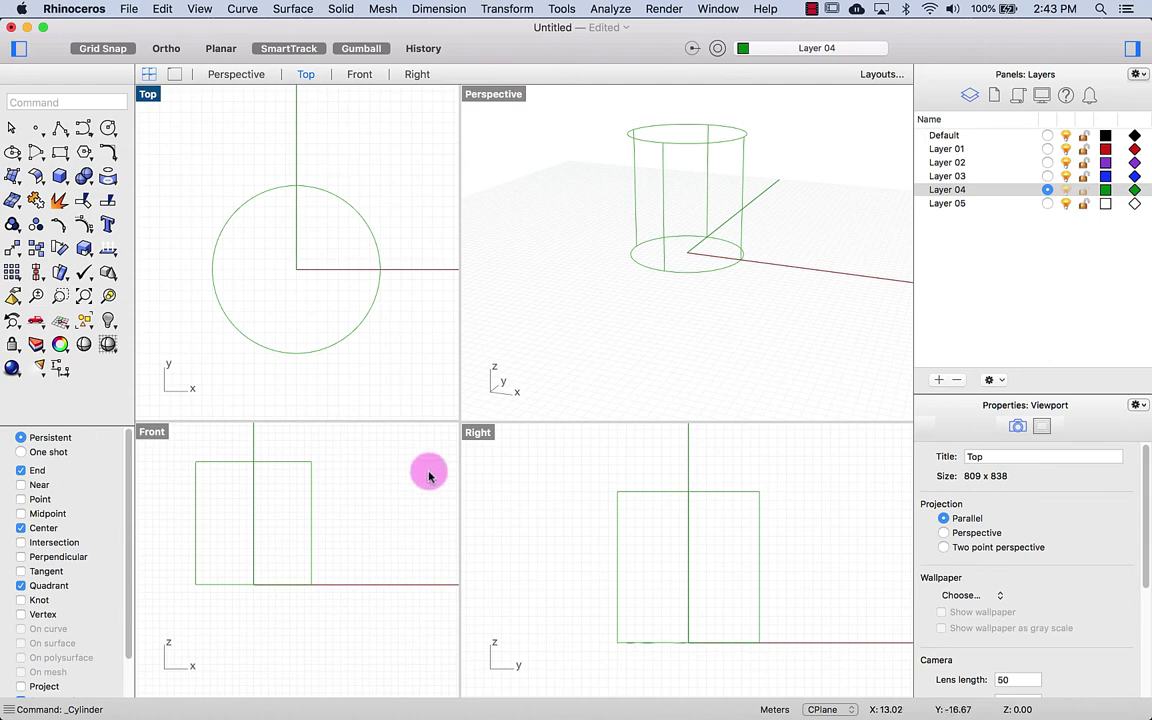
left_click(421, 517)
left_click(541, 546)
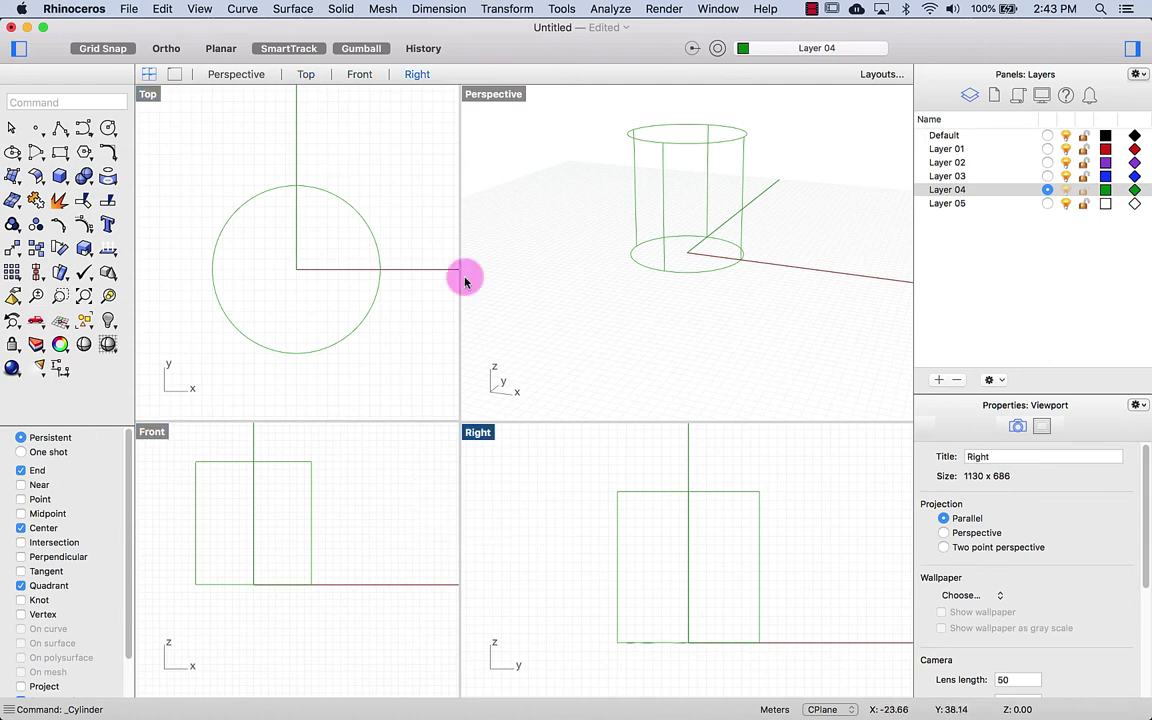
Maximize the Perspective, Top, Front and Right views, restore four views, and select the extrusion.
left_click(235, 75)
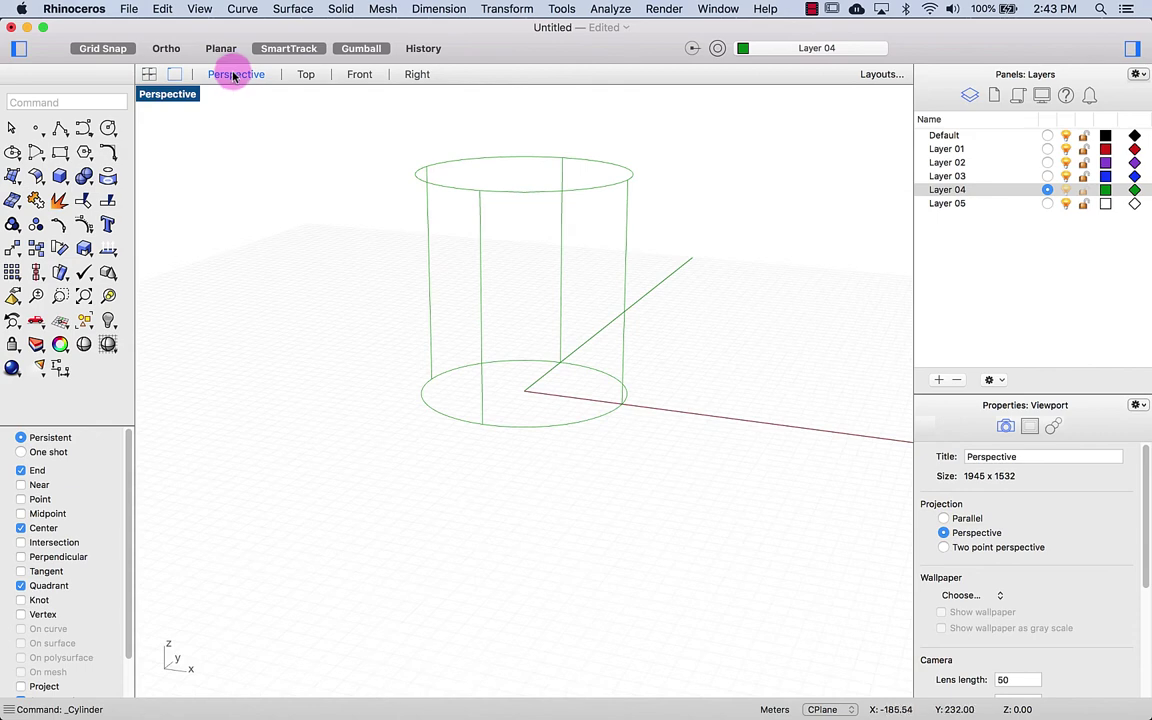
left_click(306, 74)
left_click(356, 75)
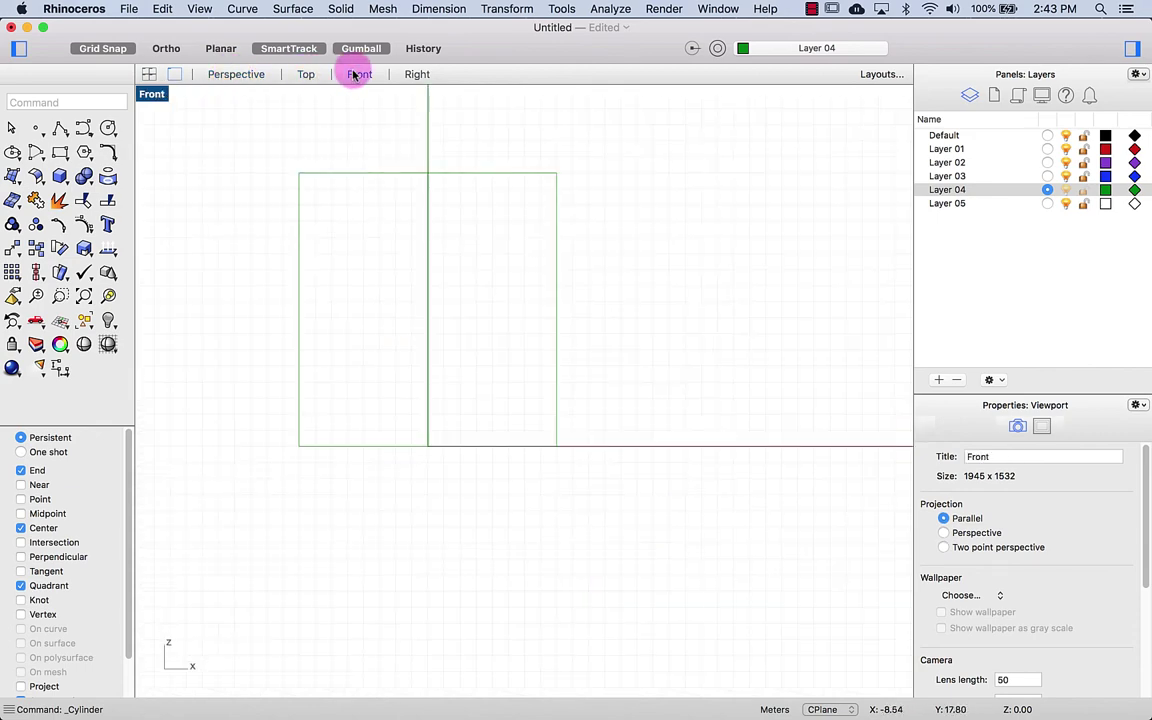
left_click(417, 75)
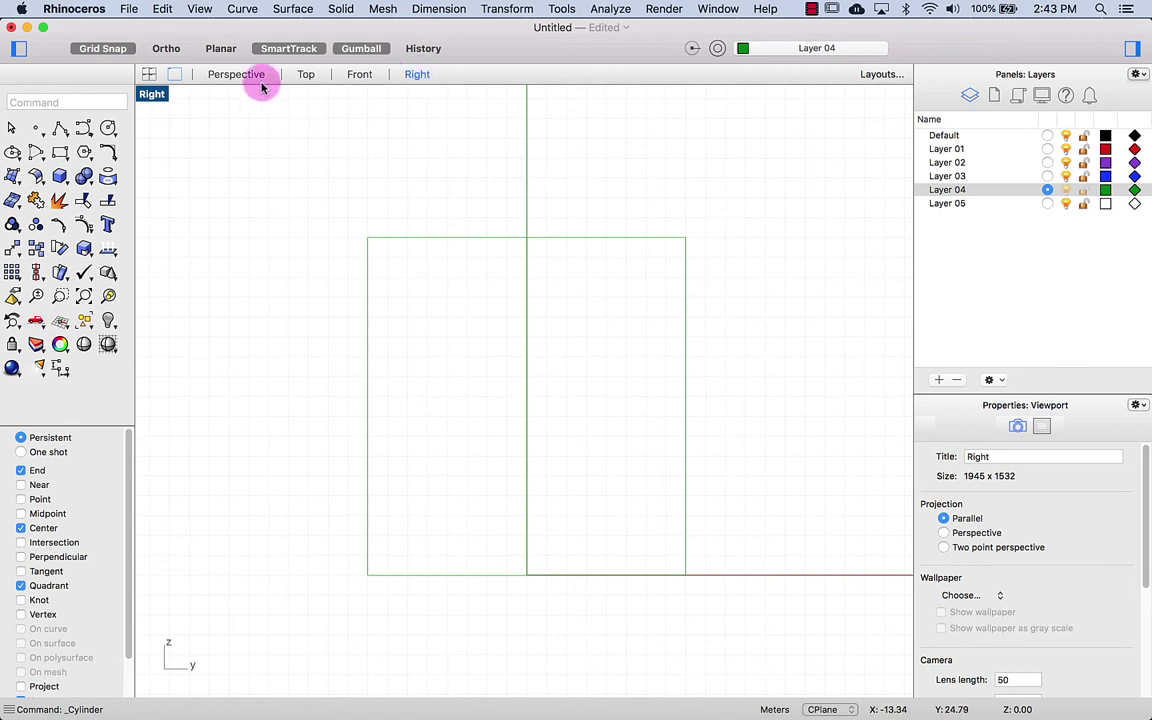
left_click(148, 77)
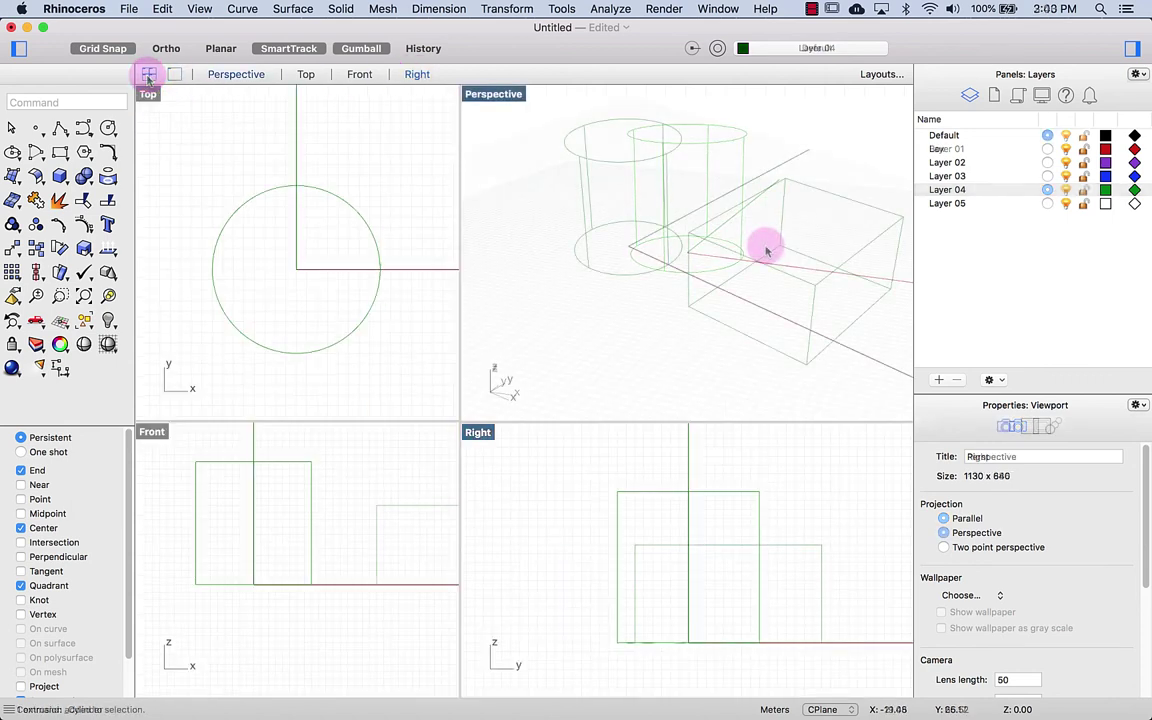
left_click(763, 247)
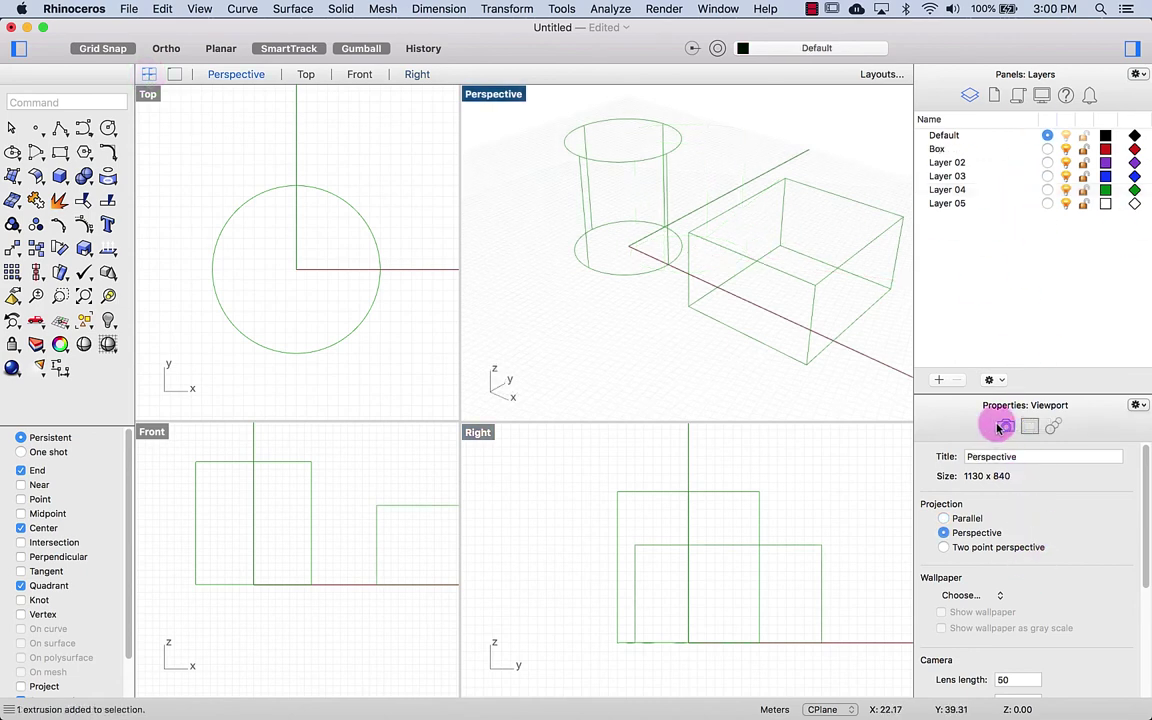
Hide and restore the layers/properties panels and the tool palette.
left_click(1132, 49)
left_click(1132, 49)
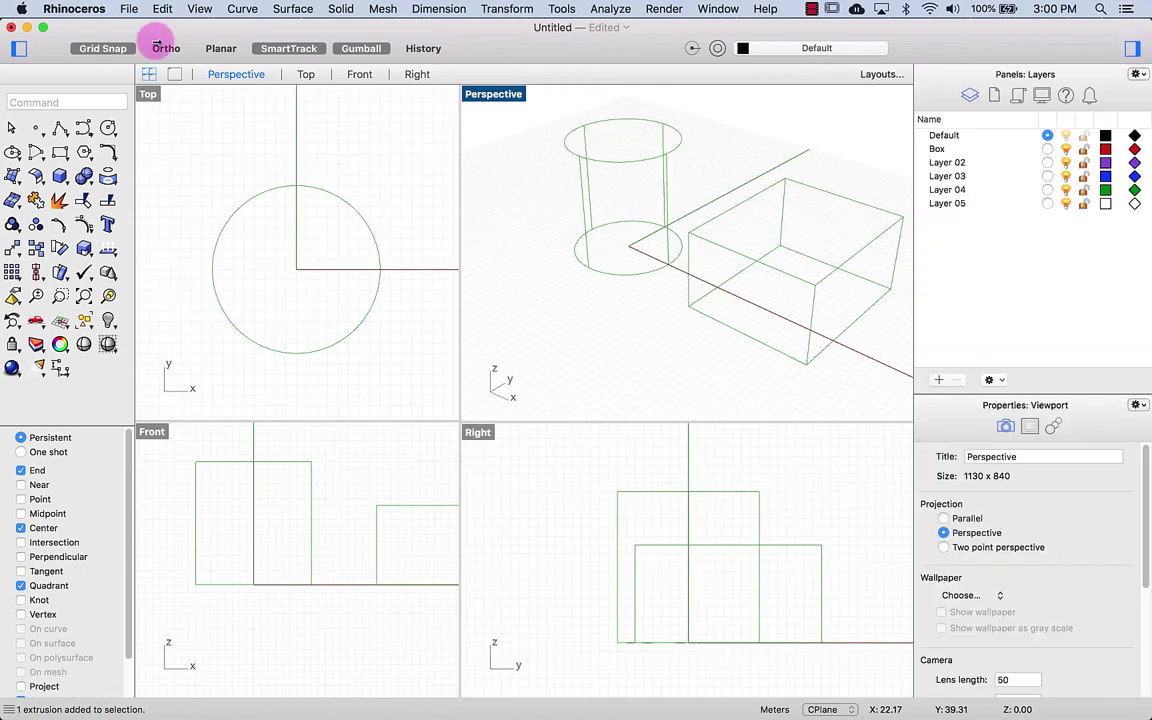
left_click(16, 50)
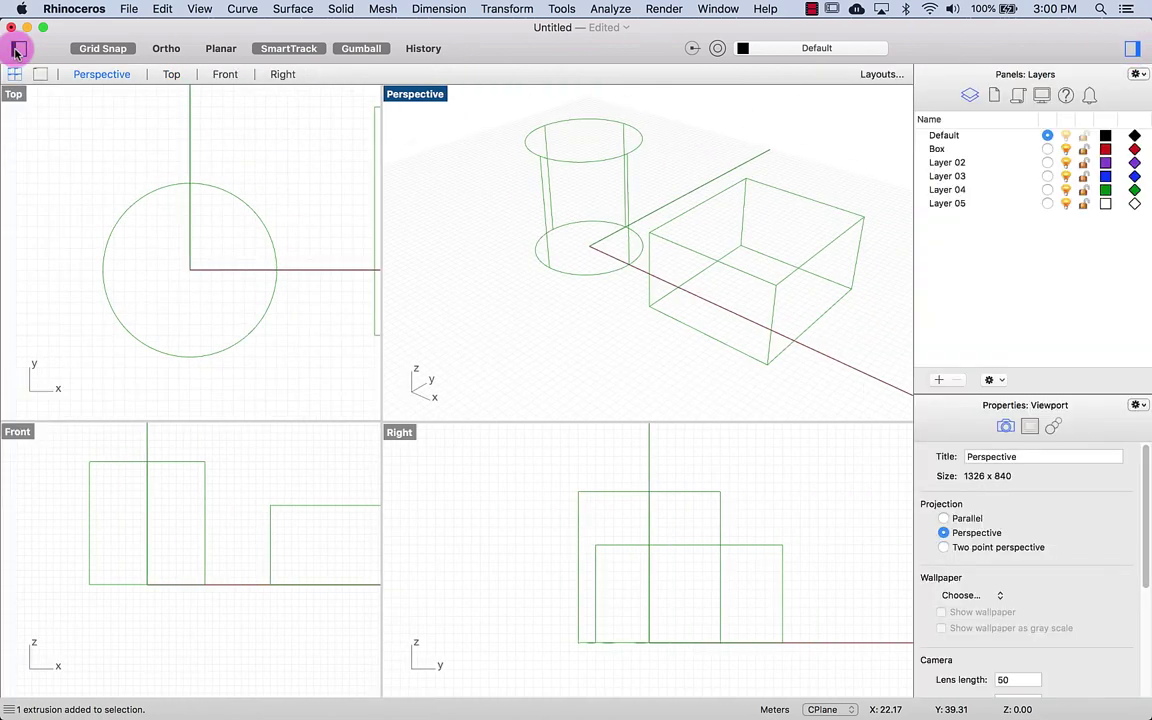
left_click(16, 50)
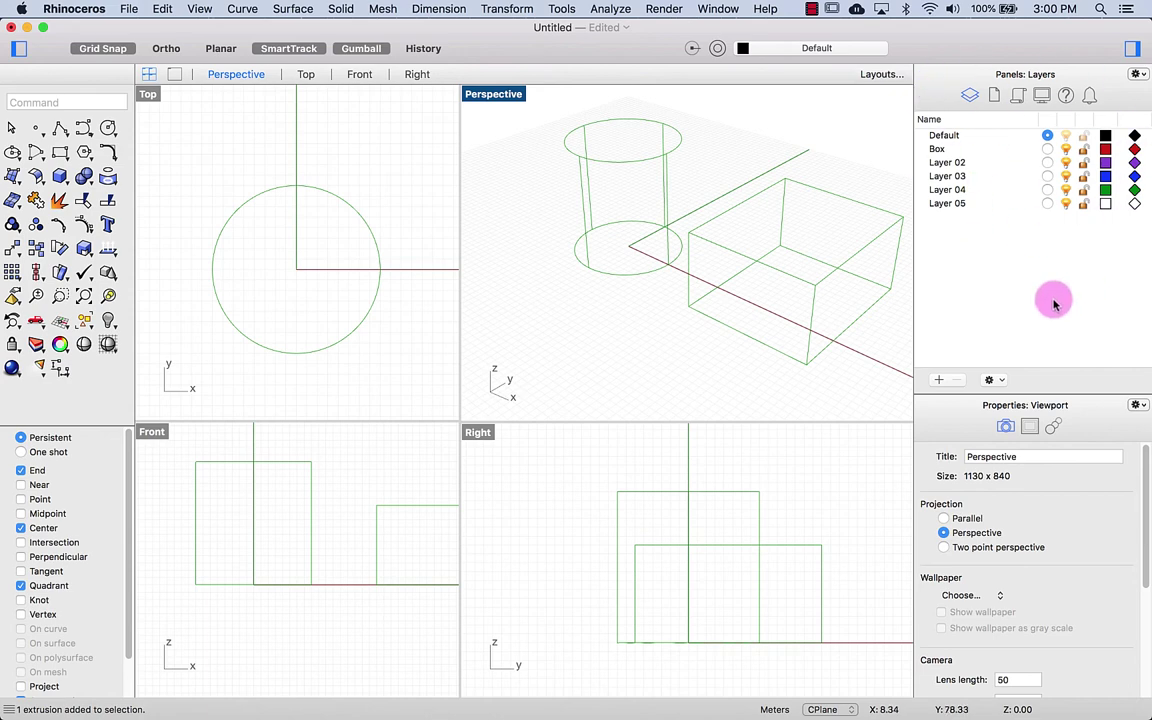
Select several layers in the list, then rename Layer 02 to Cylinder.
left_click(988, 165)
left_click(988, 177)
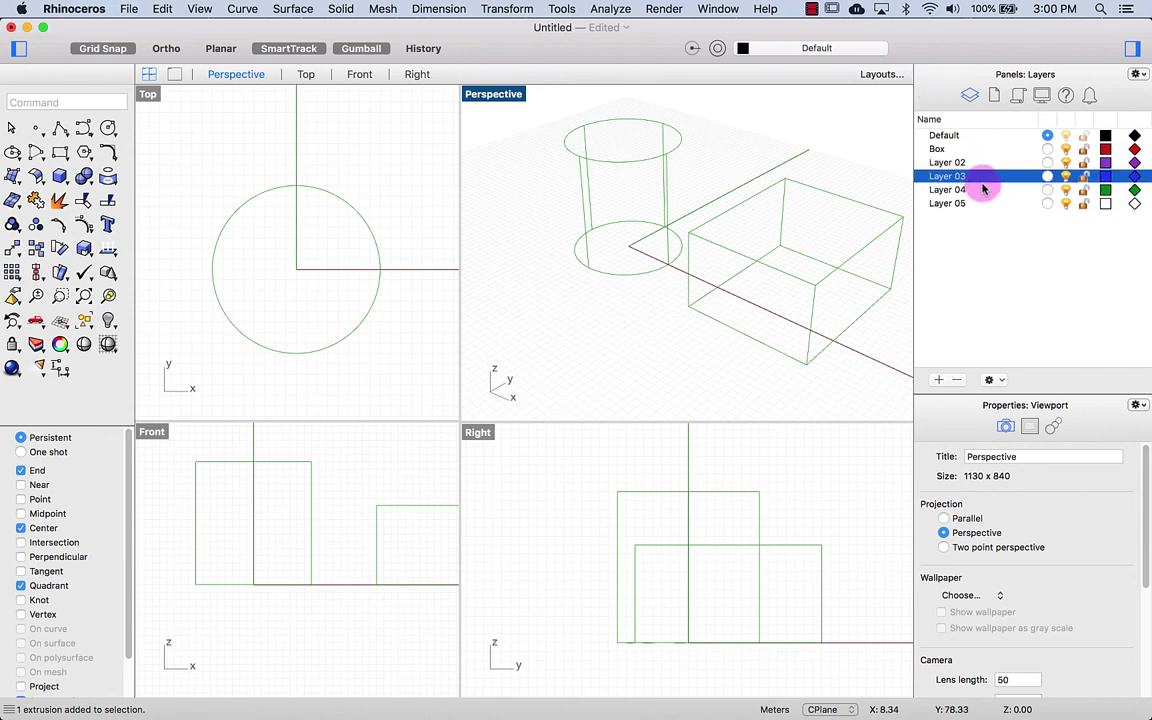
left_click(986, 190)
left_click(985, 203)
left_click(978, 137)
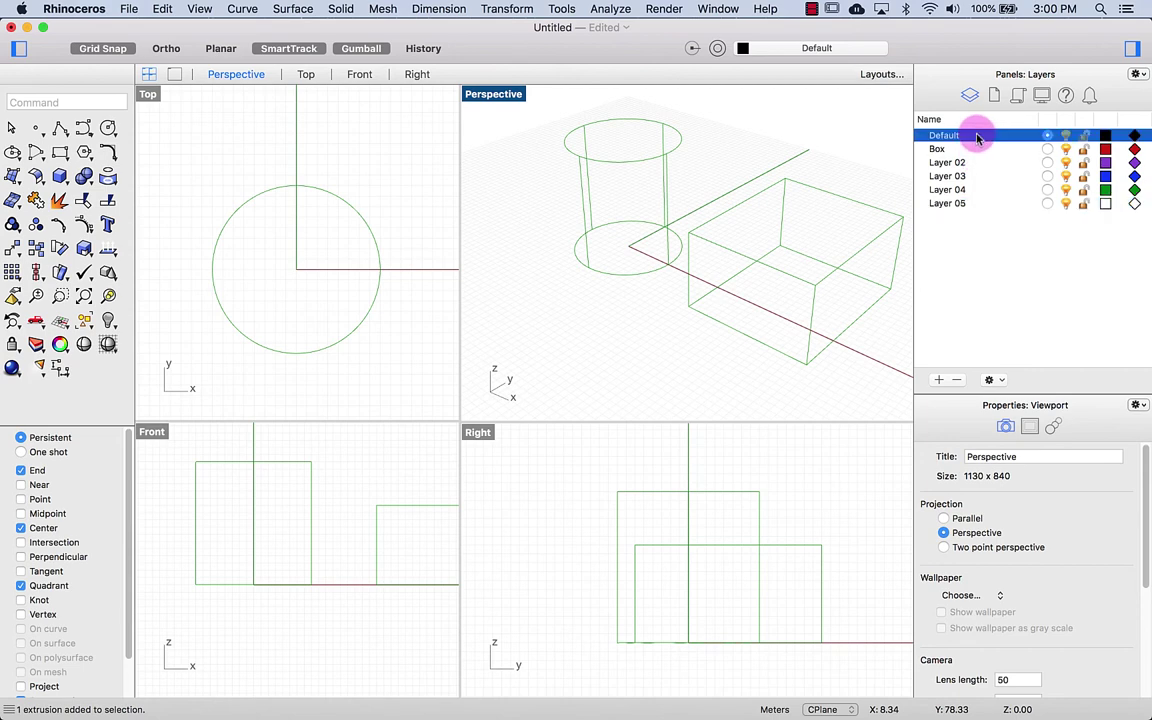
left_click(918, 148)
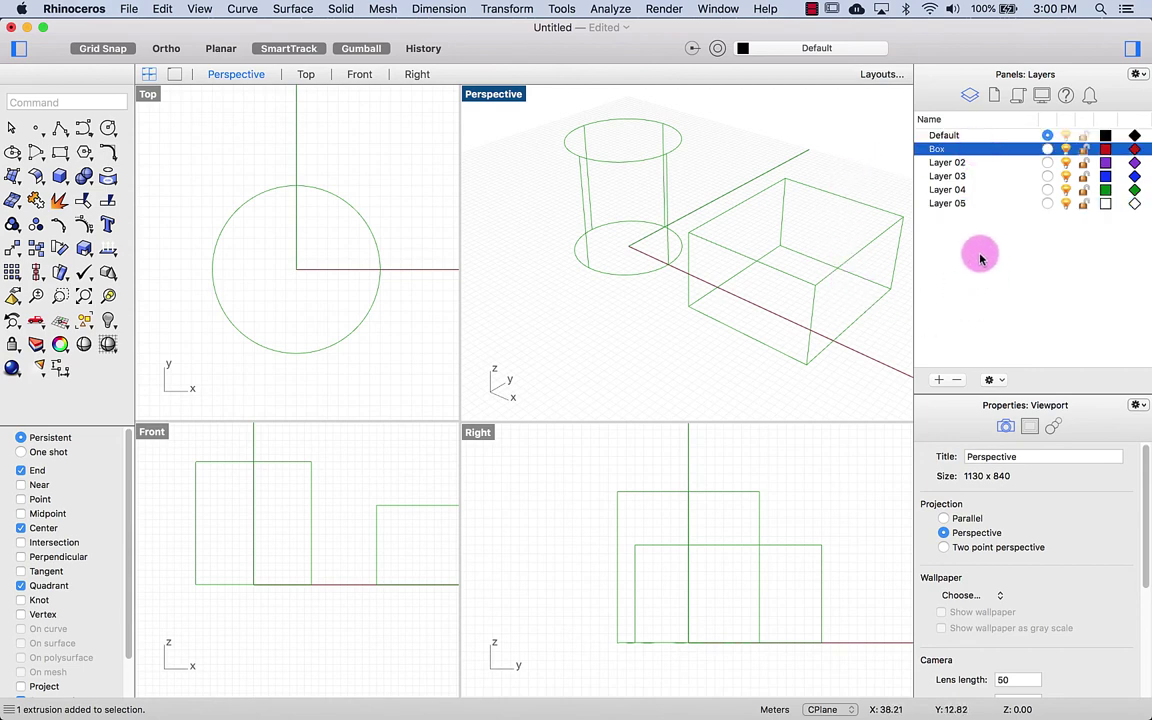
left_click(950, 162)
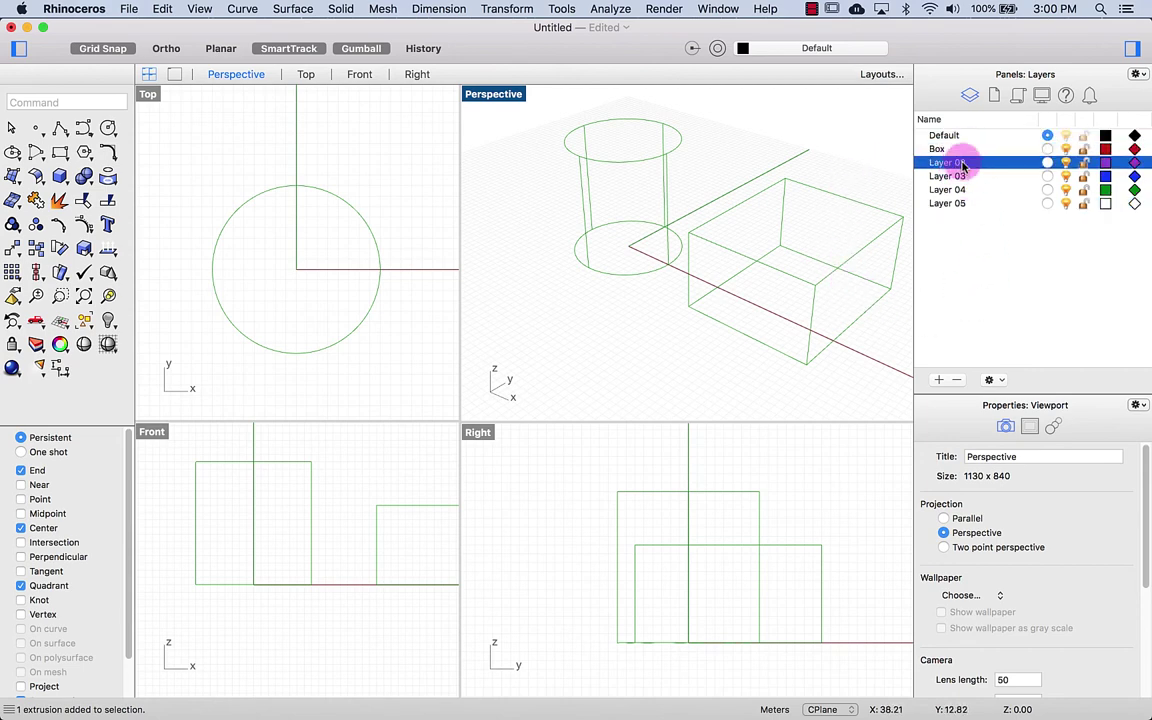
left_click(956, 164)
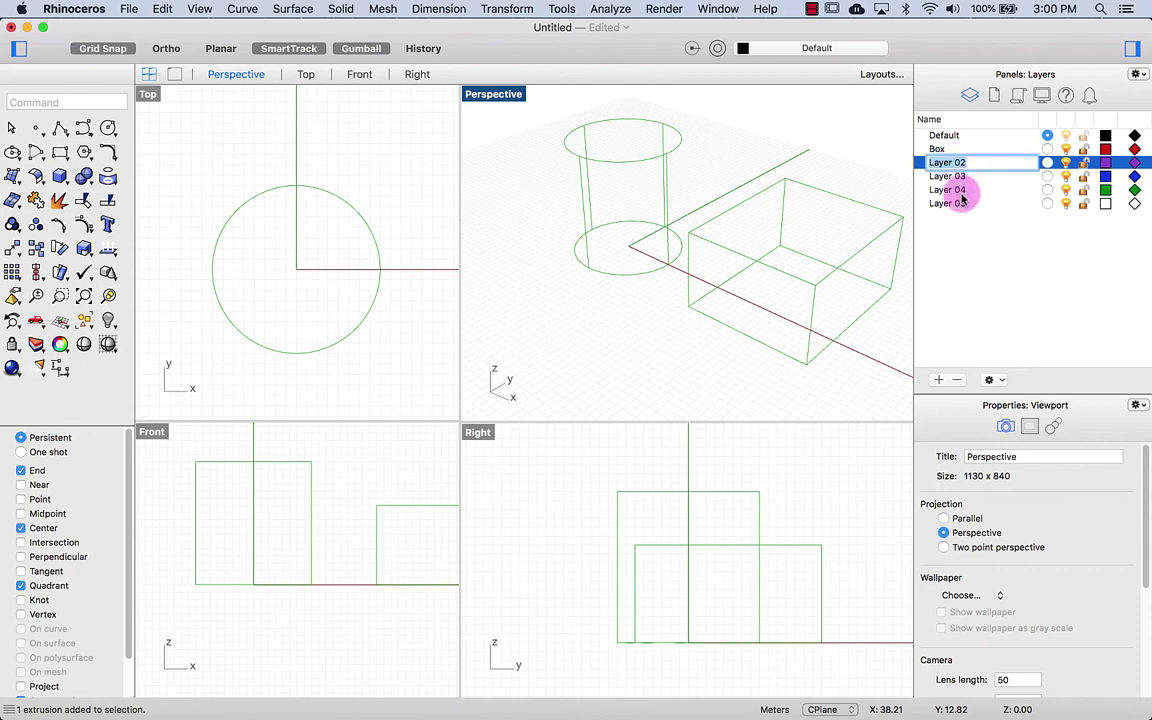
type("Cylinder")
key("Return")
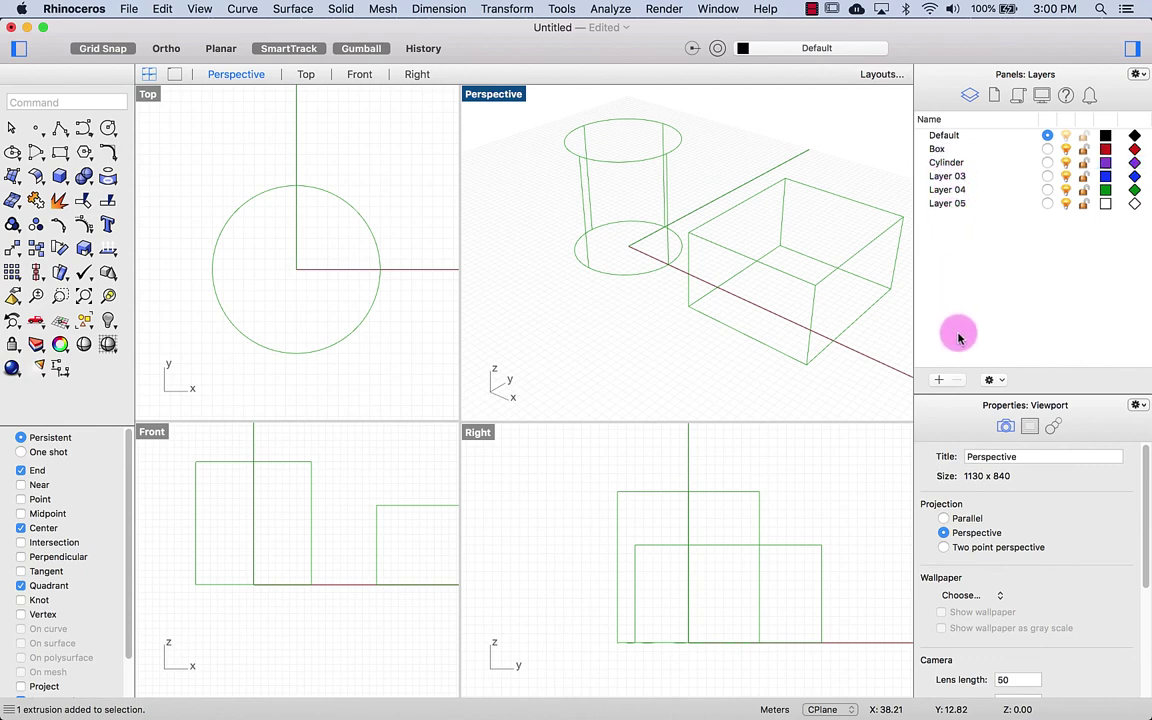
Add three new layers to the Layers panel and deselect them.
left_click(938, 380)
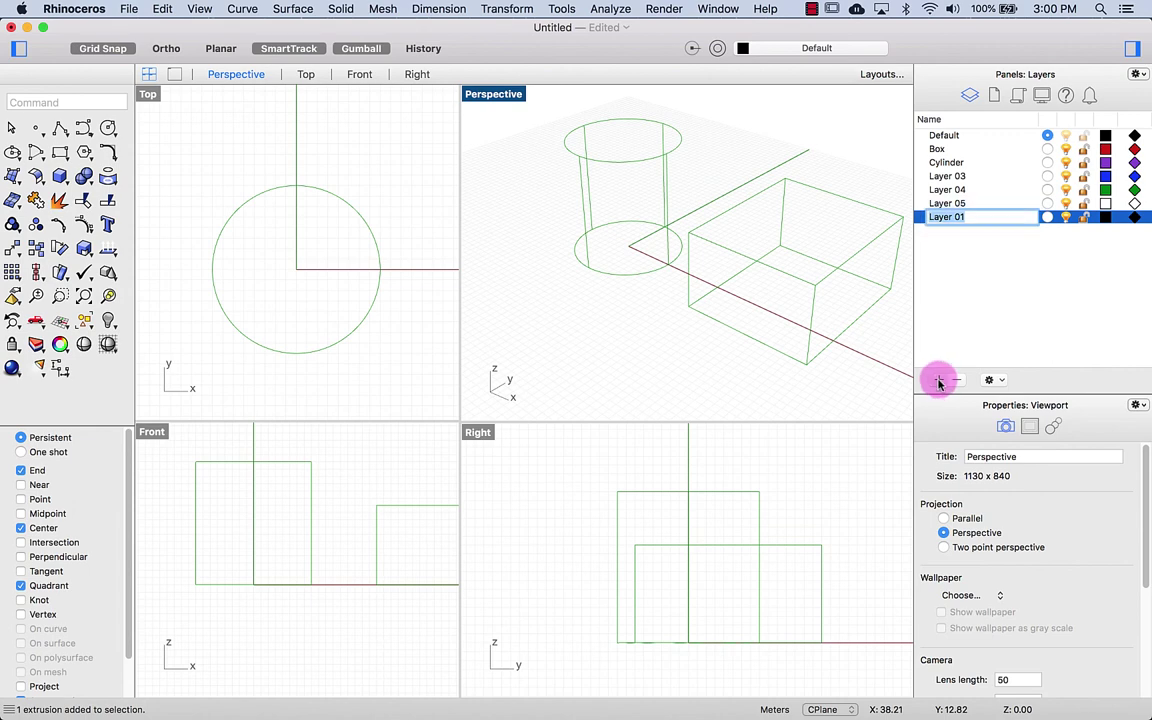
left_click(938, 381)
left_click(938, 381)
left_click(964, 329)
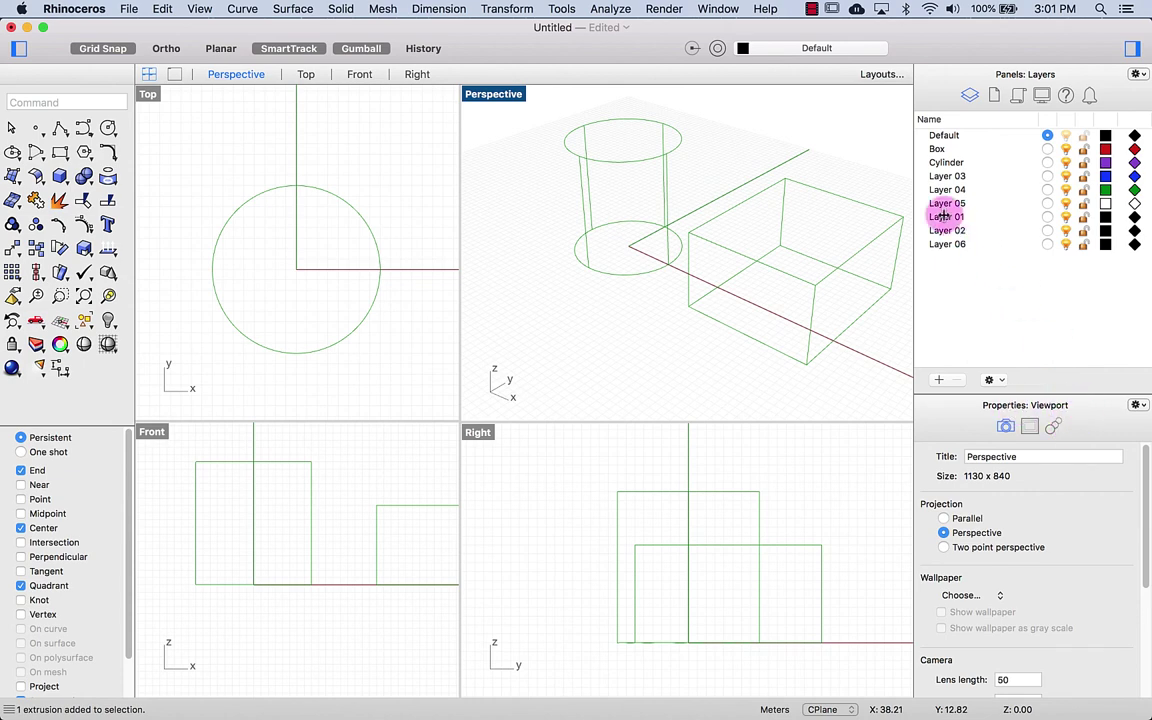
Select the box, scroll its Object properties, then view its Material and Texture Mapping settings.
left_click(872, 242)
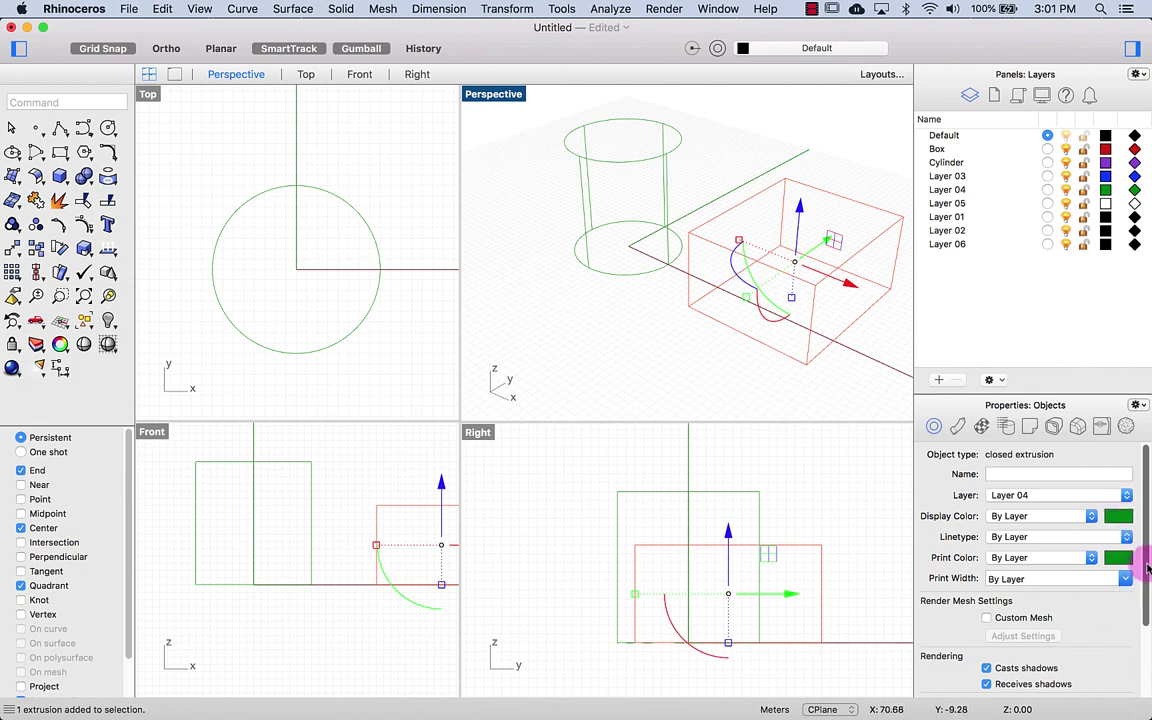
scroll(1148, 632, "down", 3)
left_click_drag(1147, 652, 1148, 522)
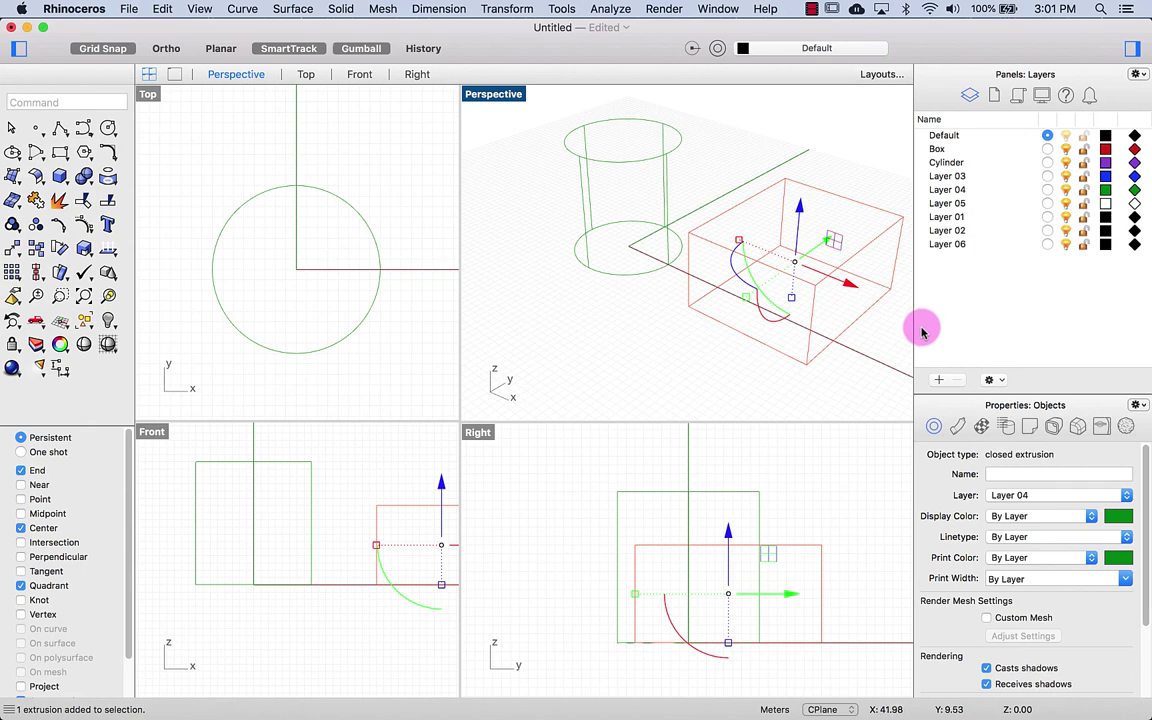
left_click(981, 427)
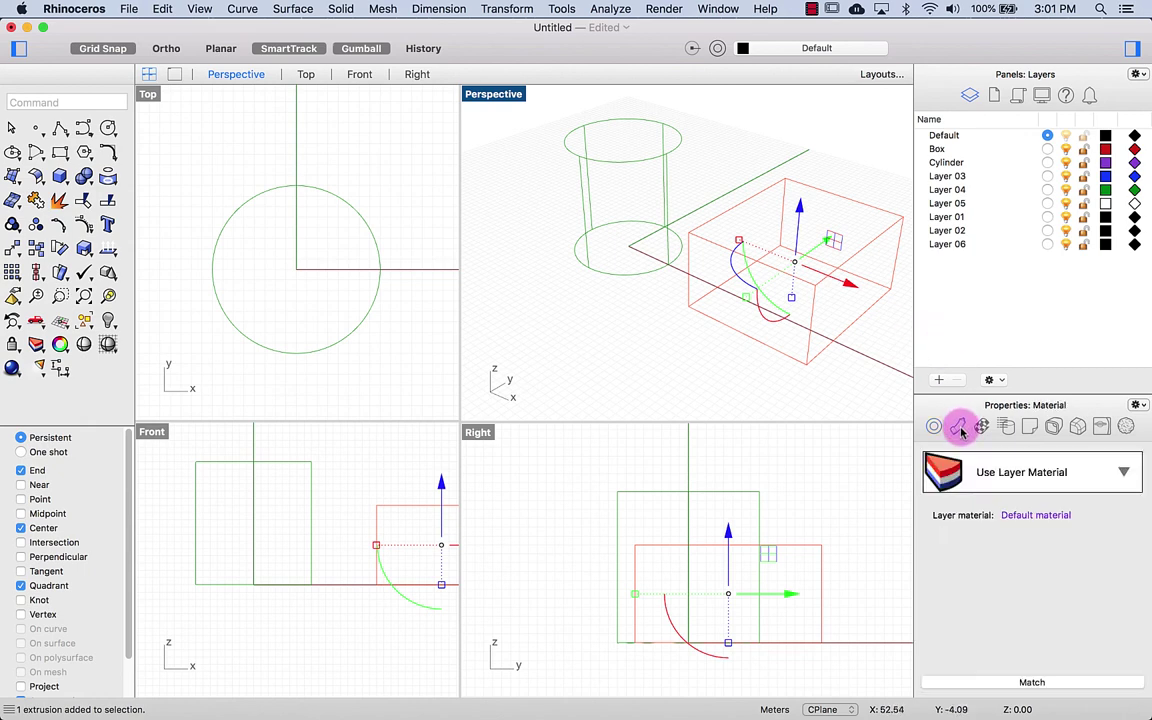
left_click(981, 427)
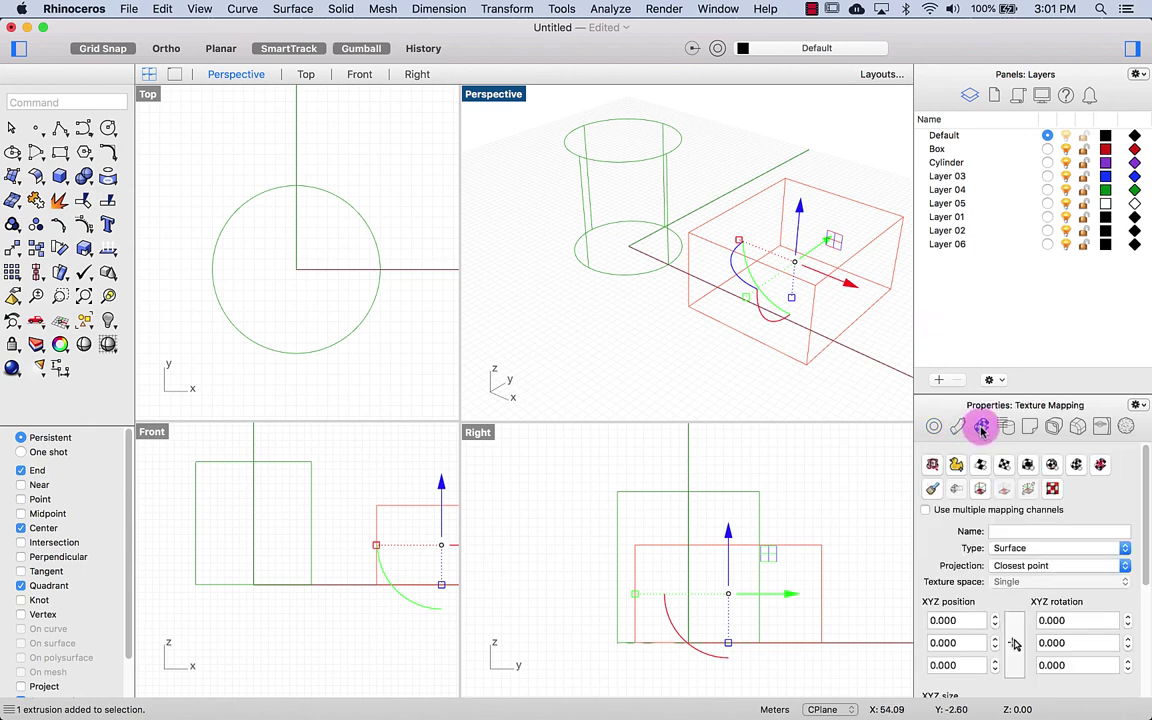